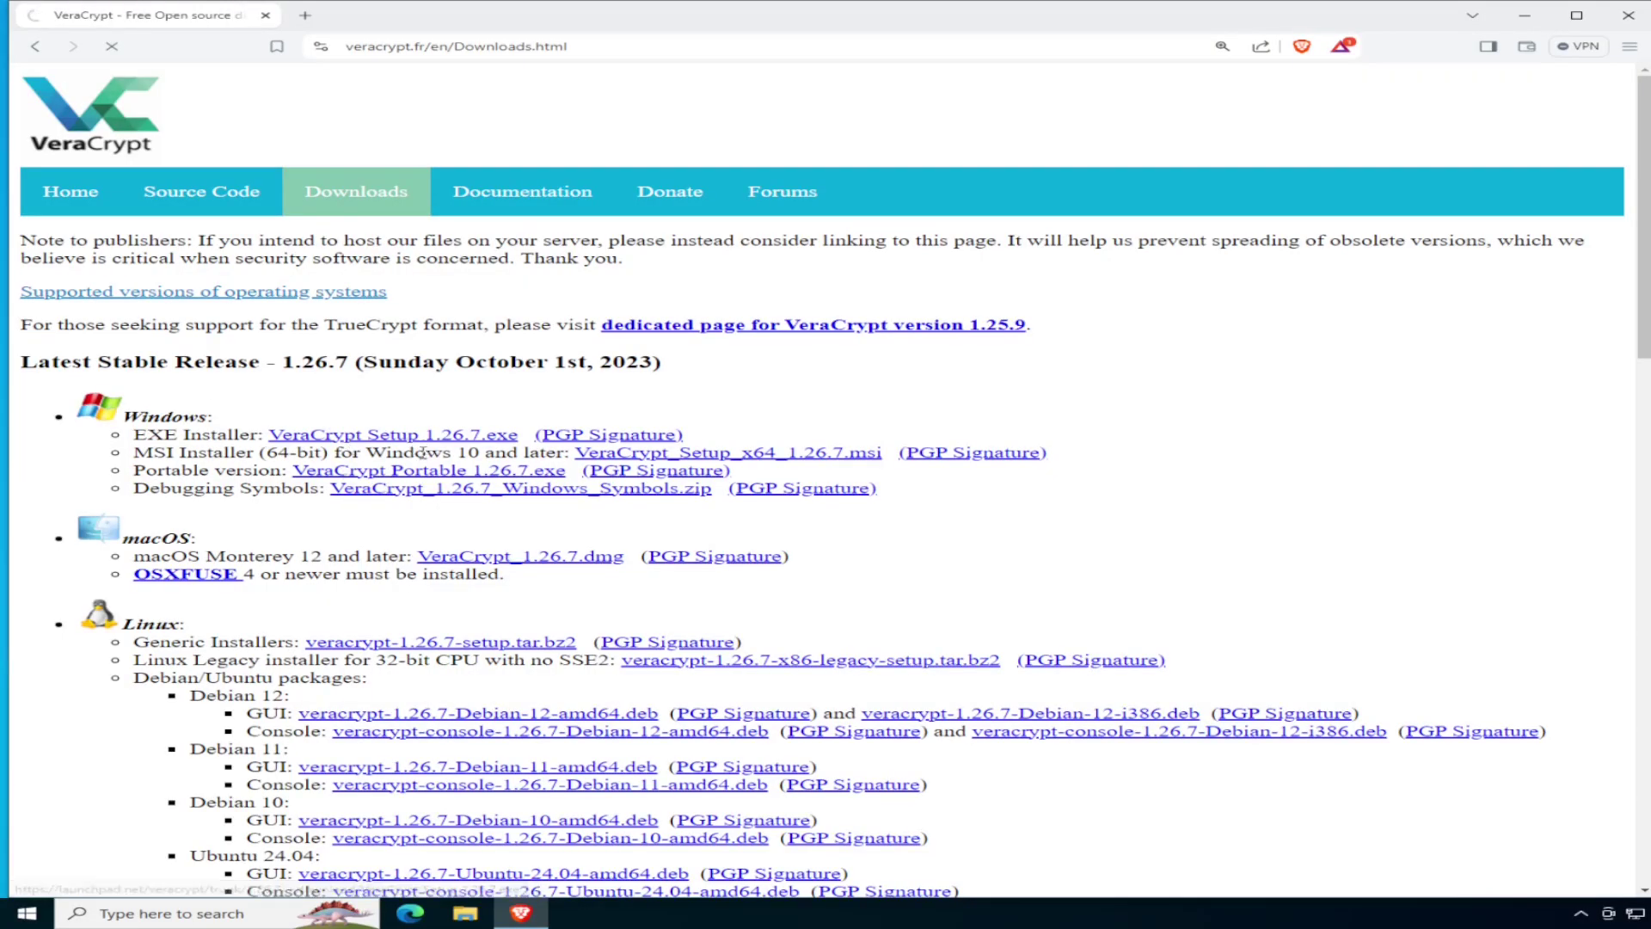
- Download the x64 VeraCrypt MSI installer, run it and accept the license agreement
click(807, 465)
click(523, 347)
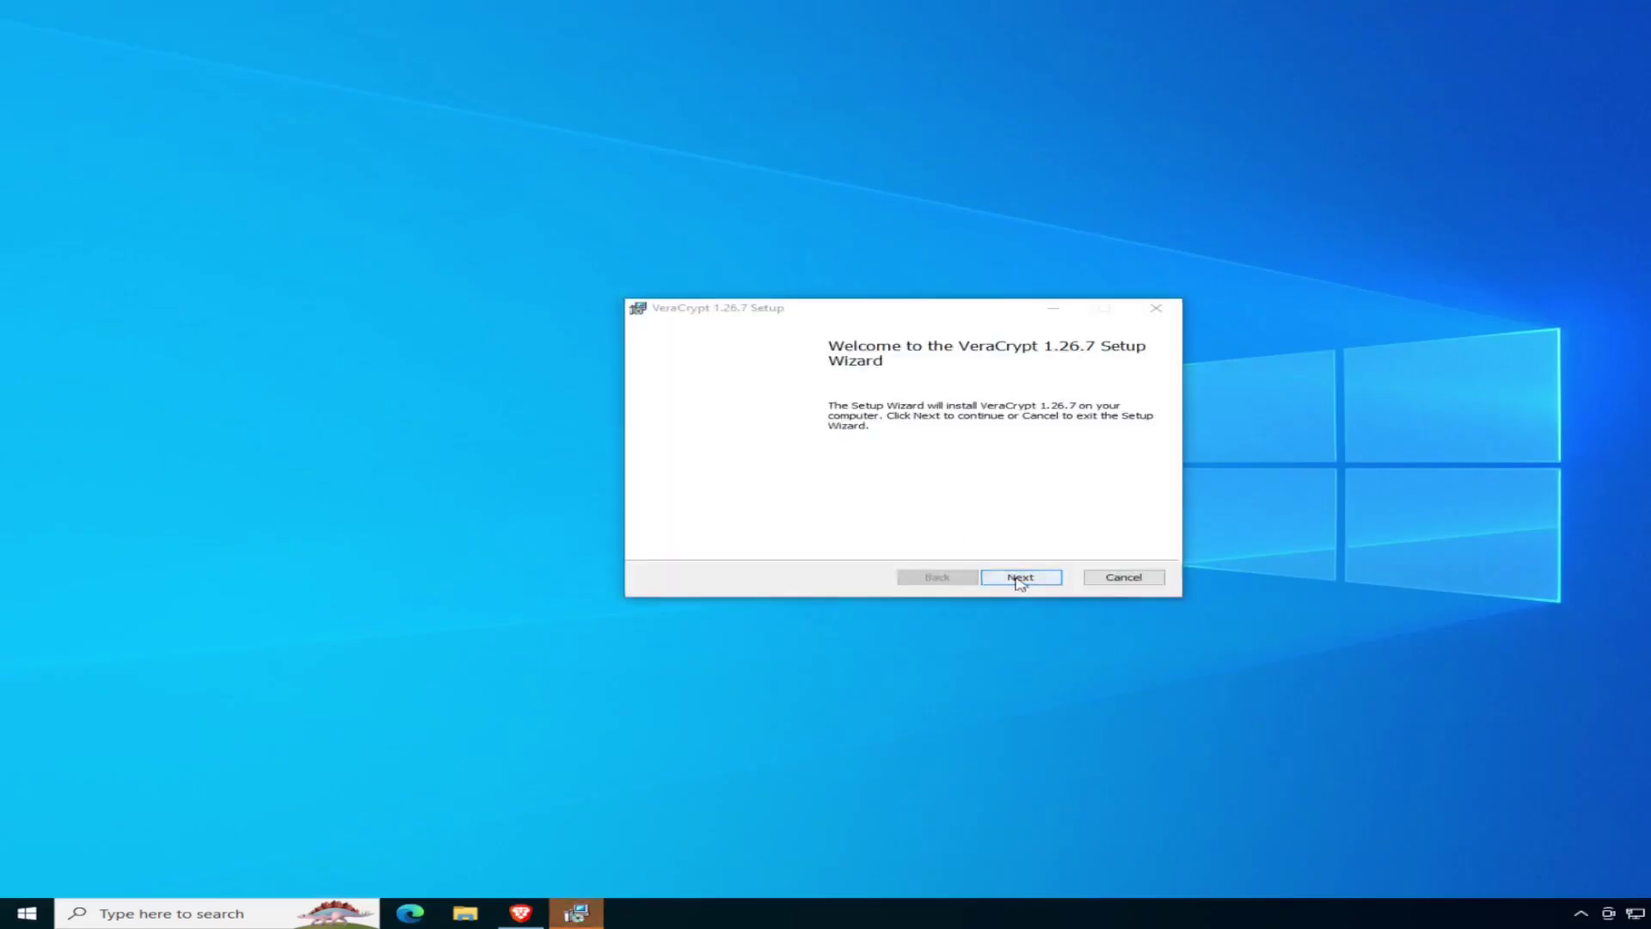
click(1019, 576)
click(802, 542)
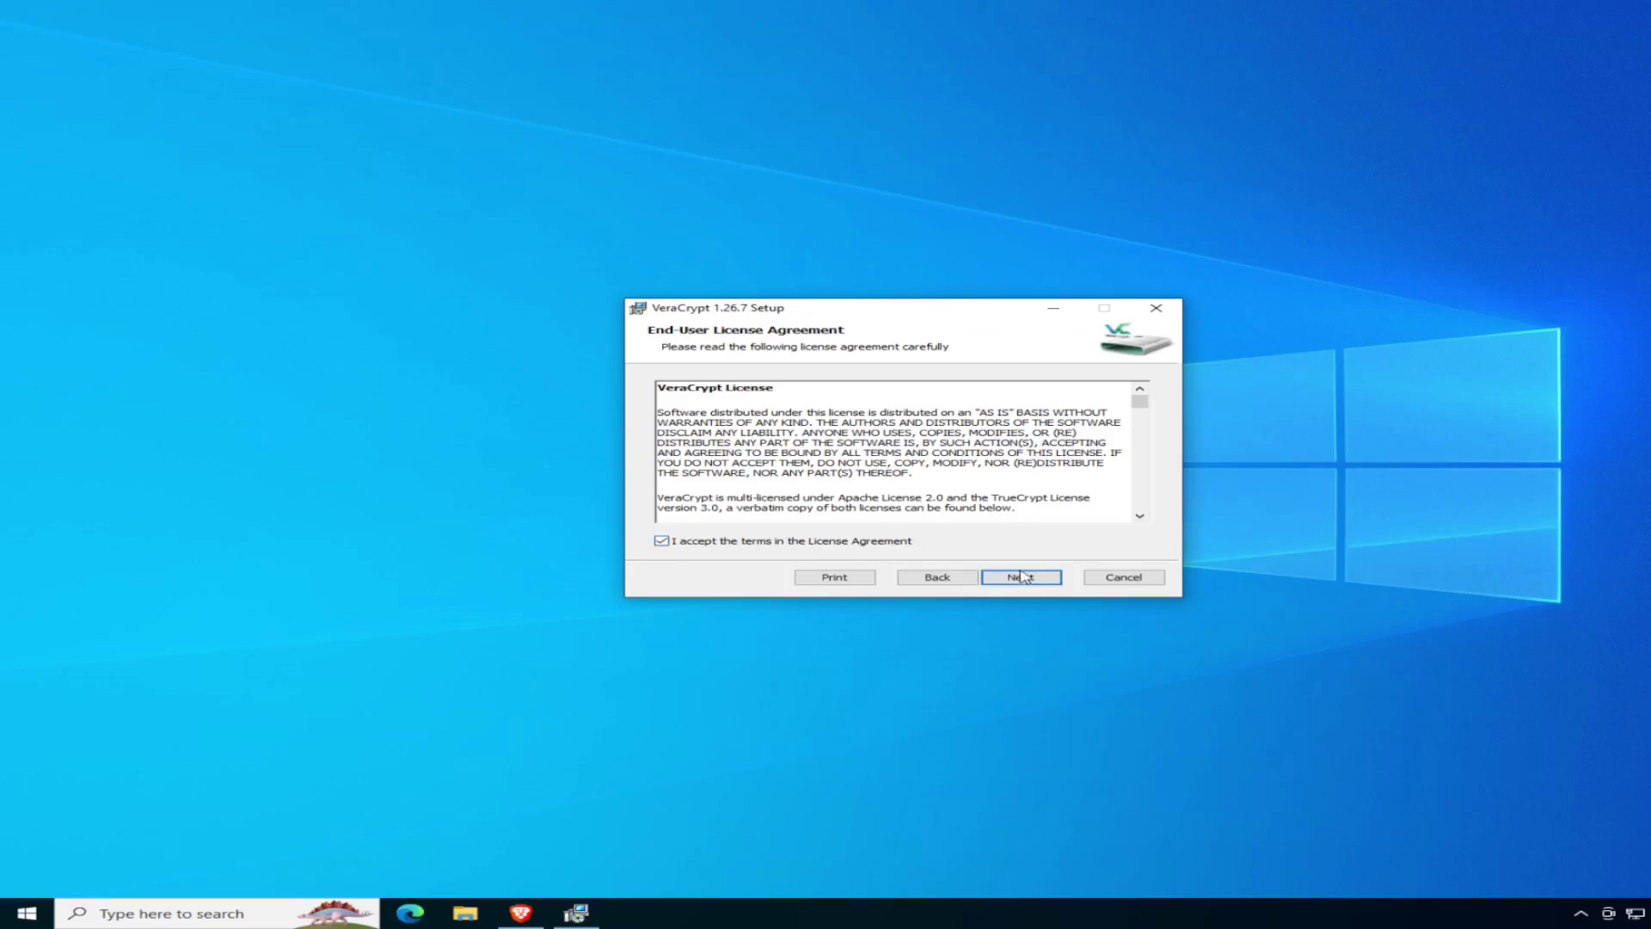
click(1020, 577)
- Install VeraCrypt 1.26.7 to the default destination with administrator approval, then finish setup
click(691, 451)
key(Return)
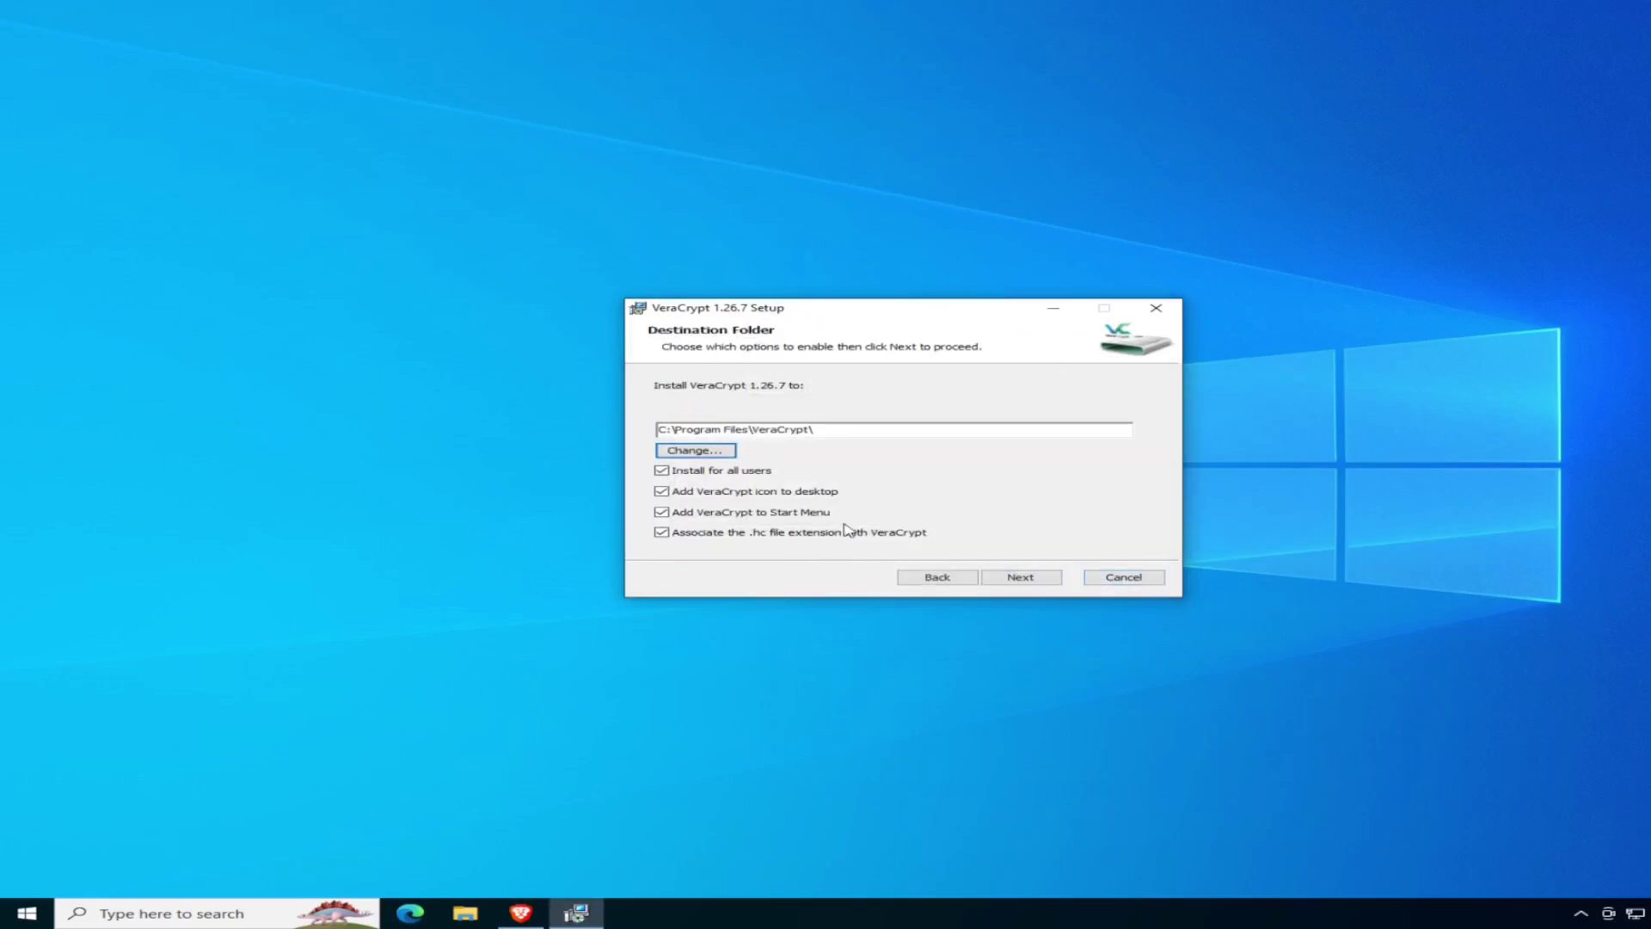
click(1019, 578)
click(828, 565)
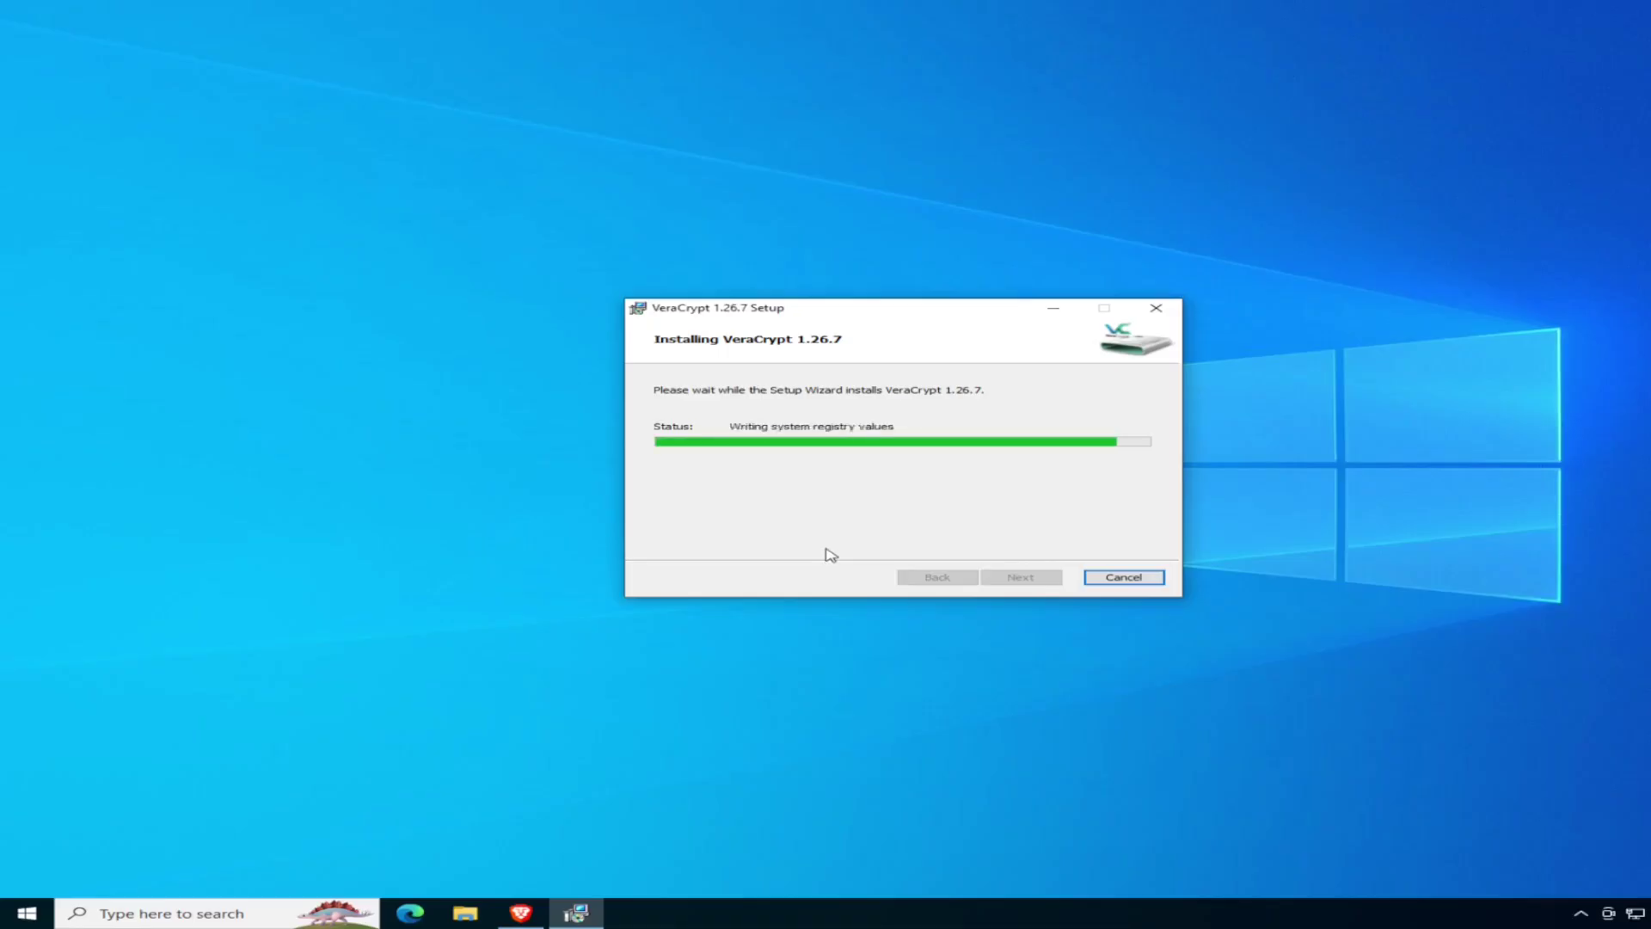
click(1071, 513)
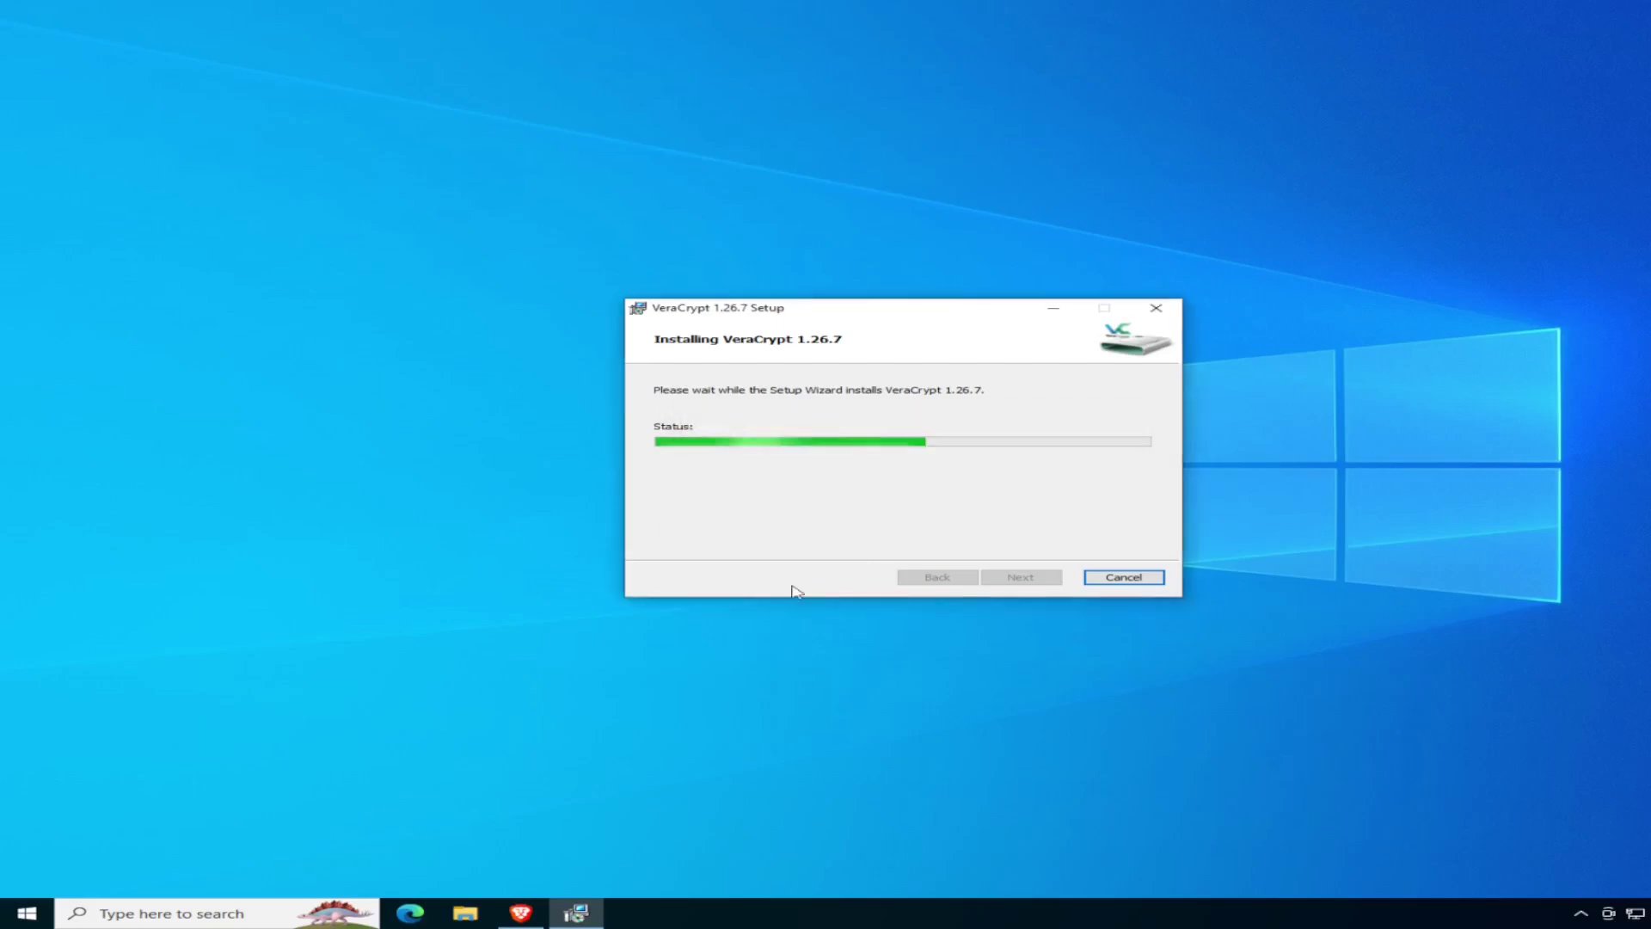
click(1021, 576)
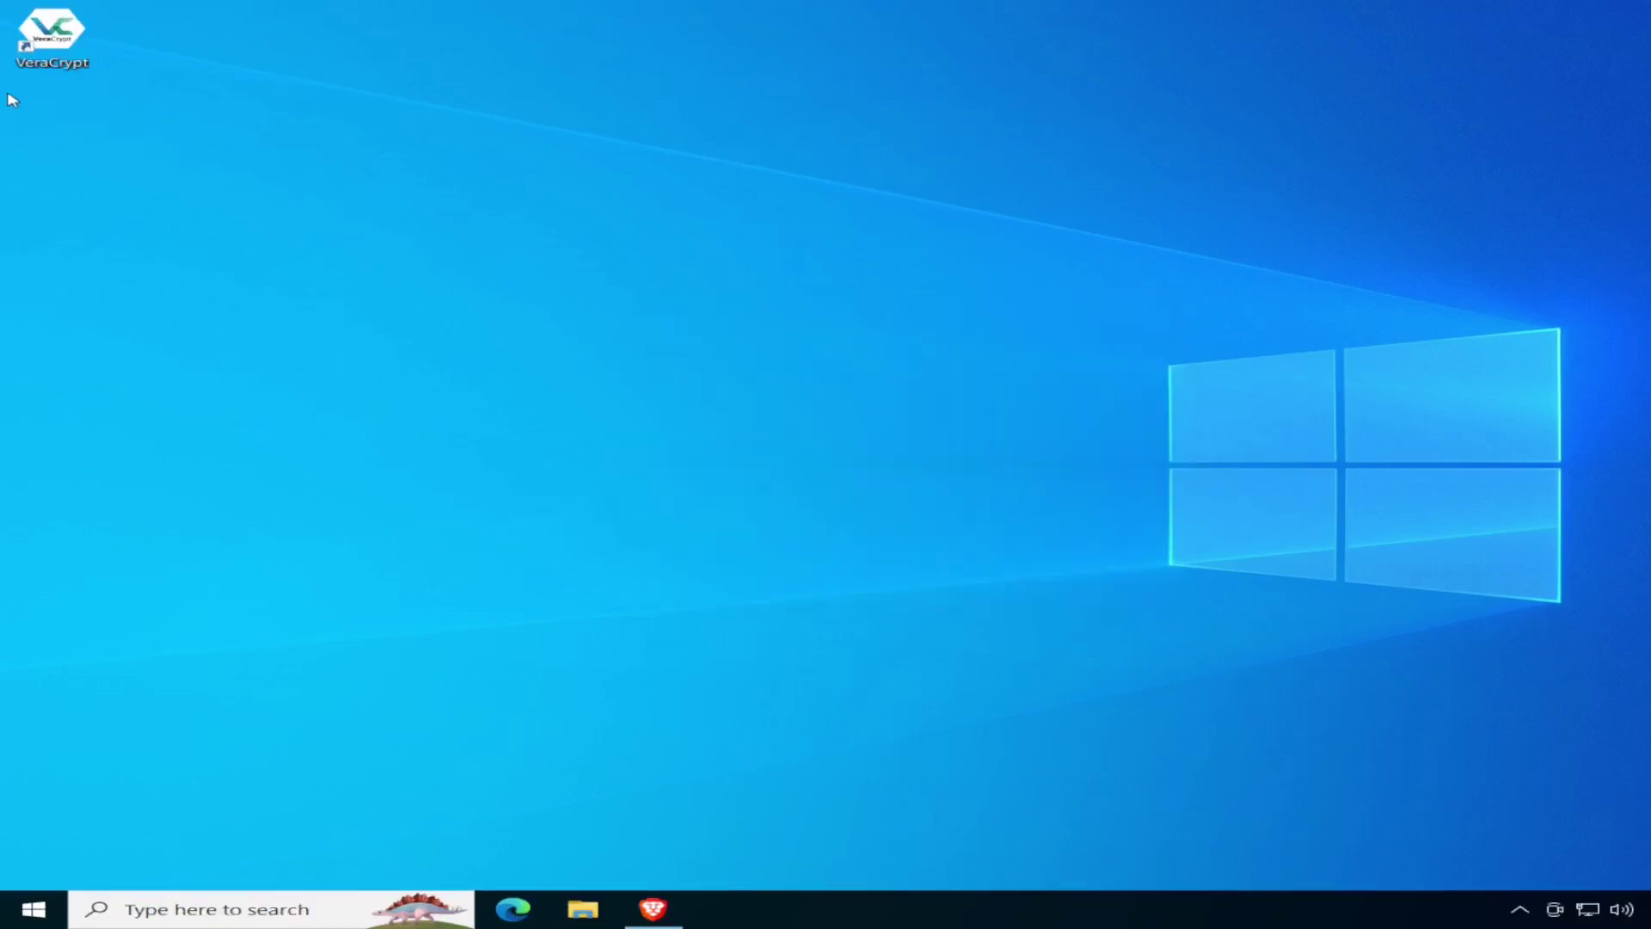
- Launch VeraCrypt from the desktop and begin a new encrypted file container volume
double_click(28, 41)
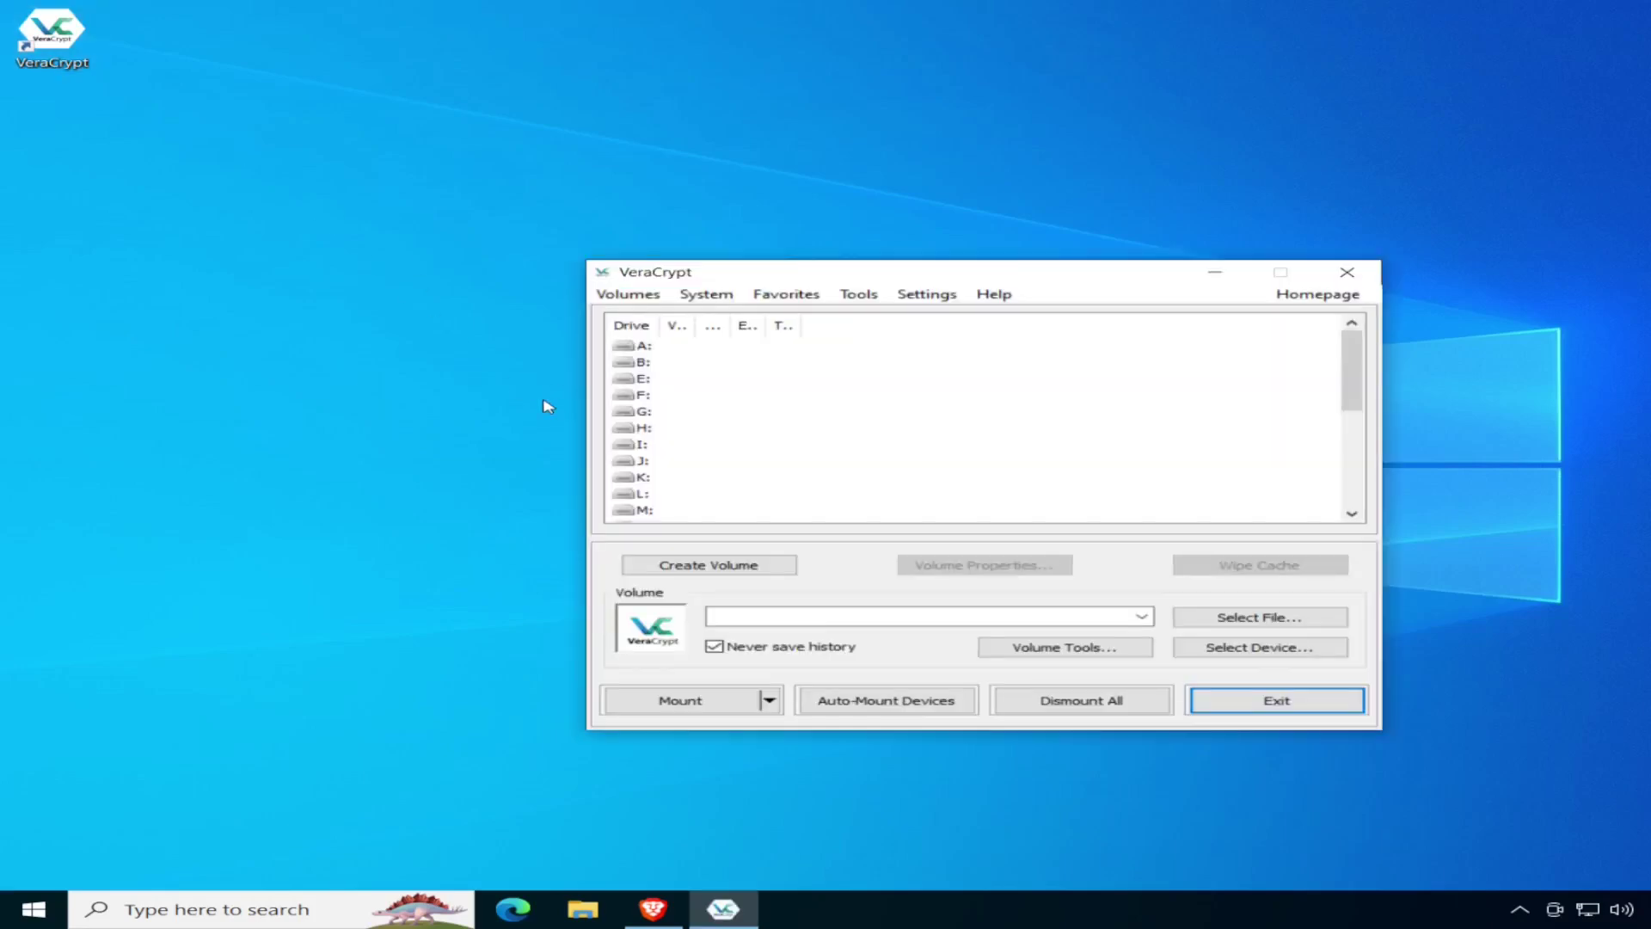
click(719, 568)
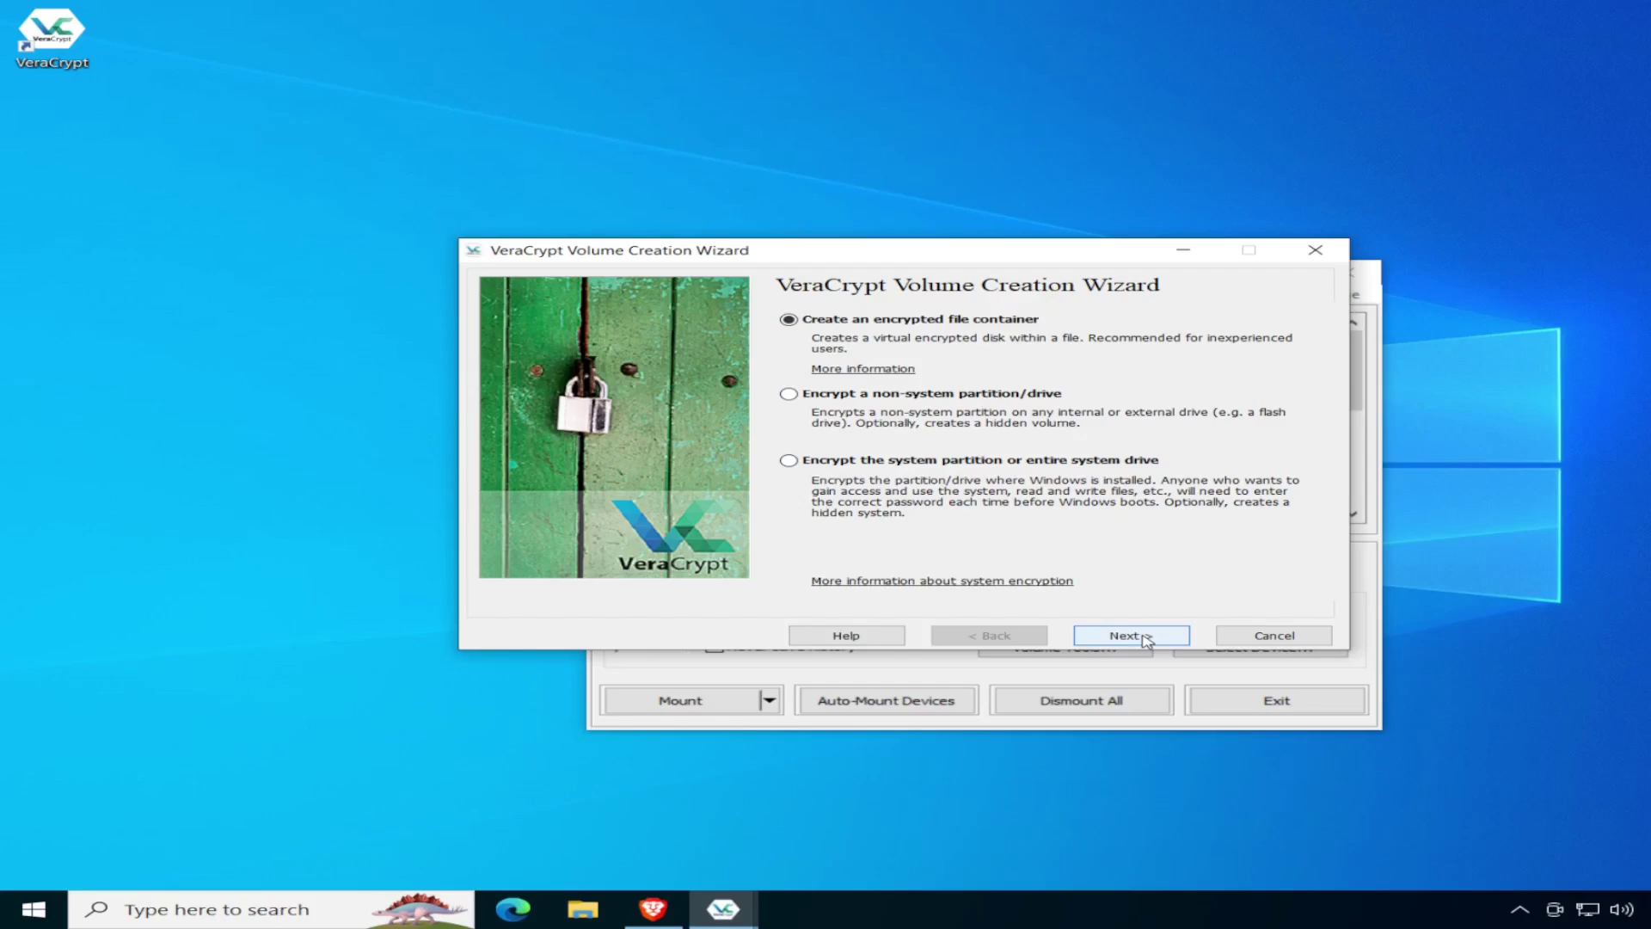
click(1145, 640)
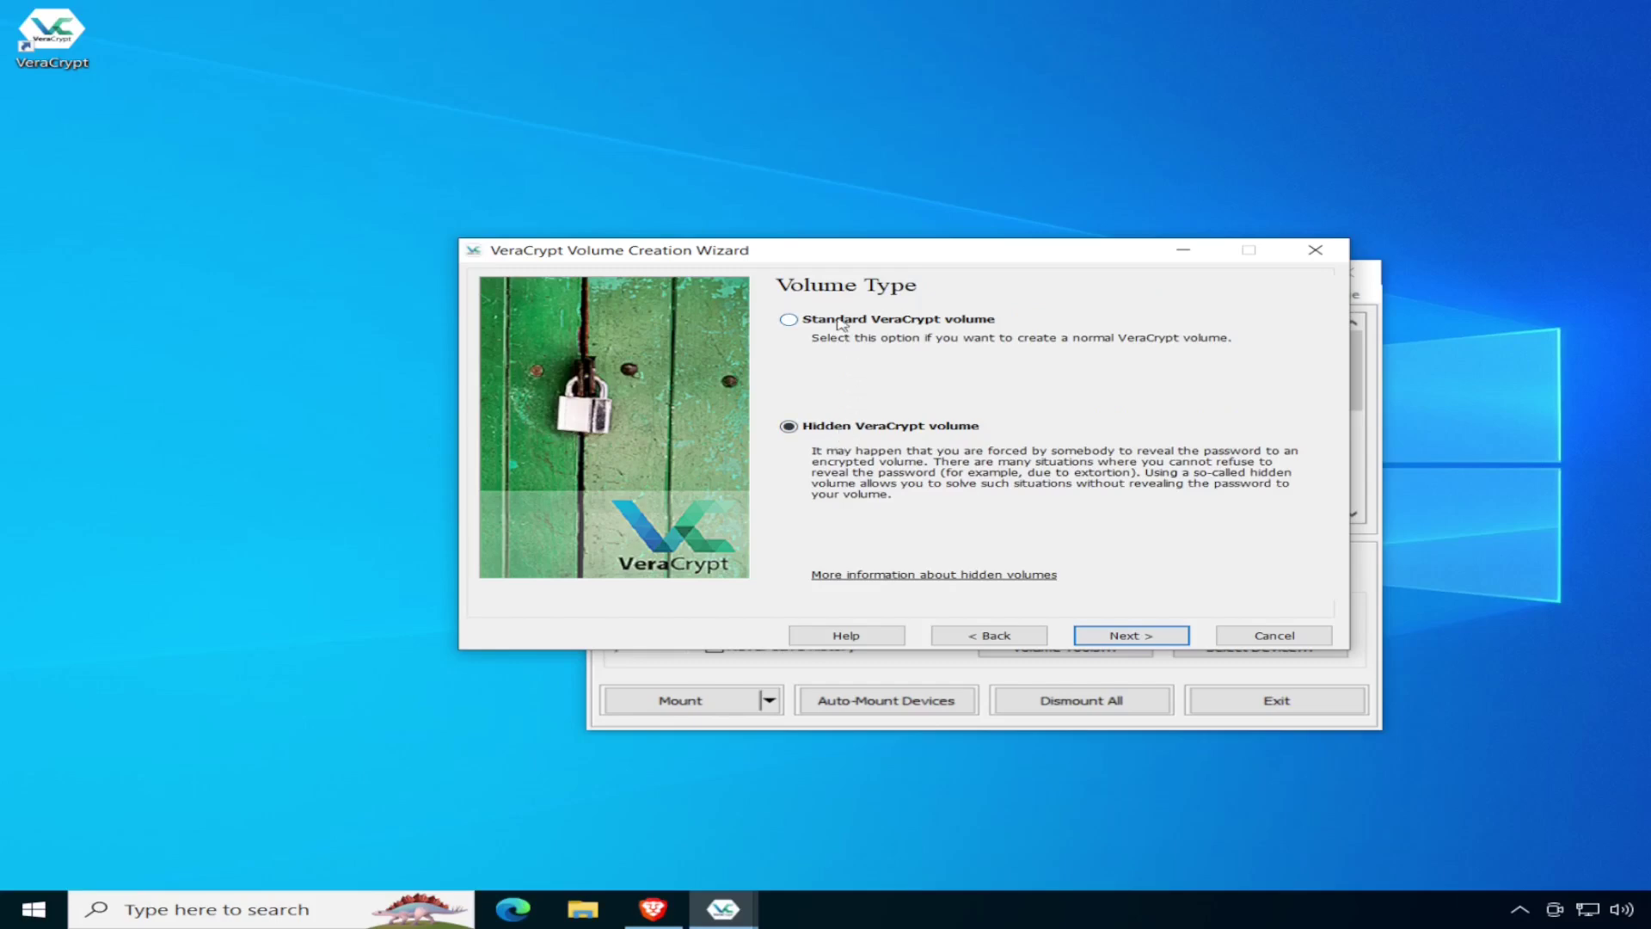
- Keep Standard VeraCrypt volume and save the container file as 'Virtualni disk' on the Desktop
click(1134, 639)
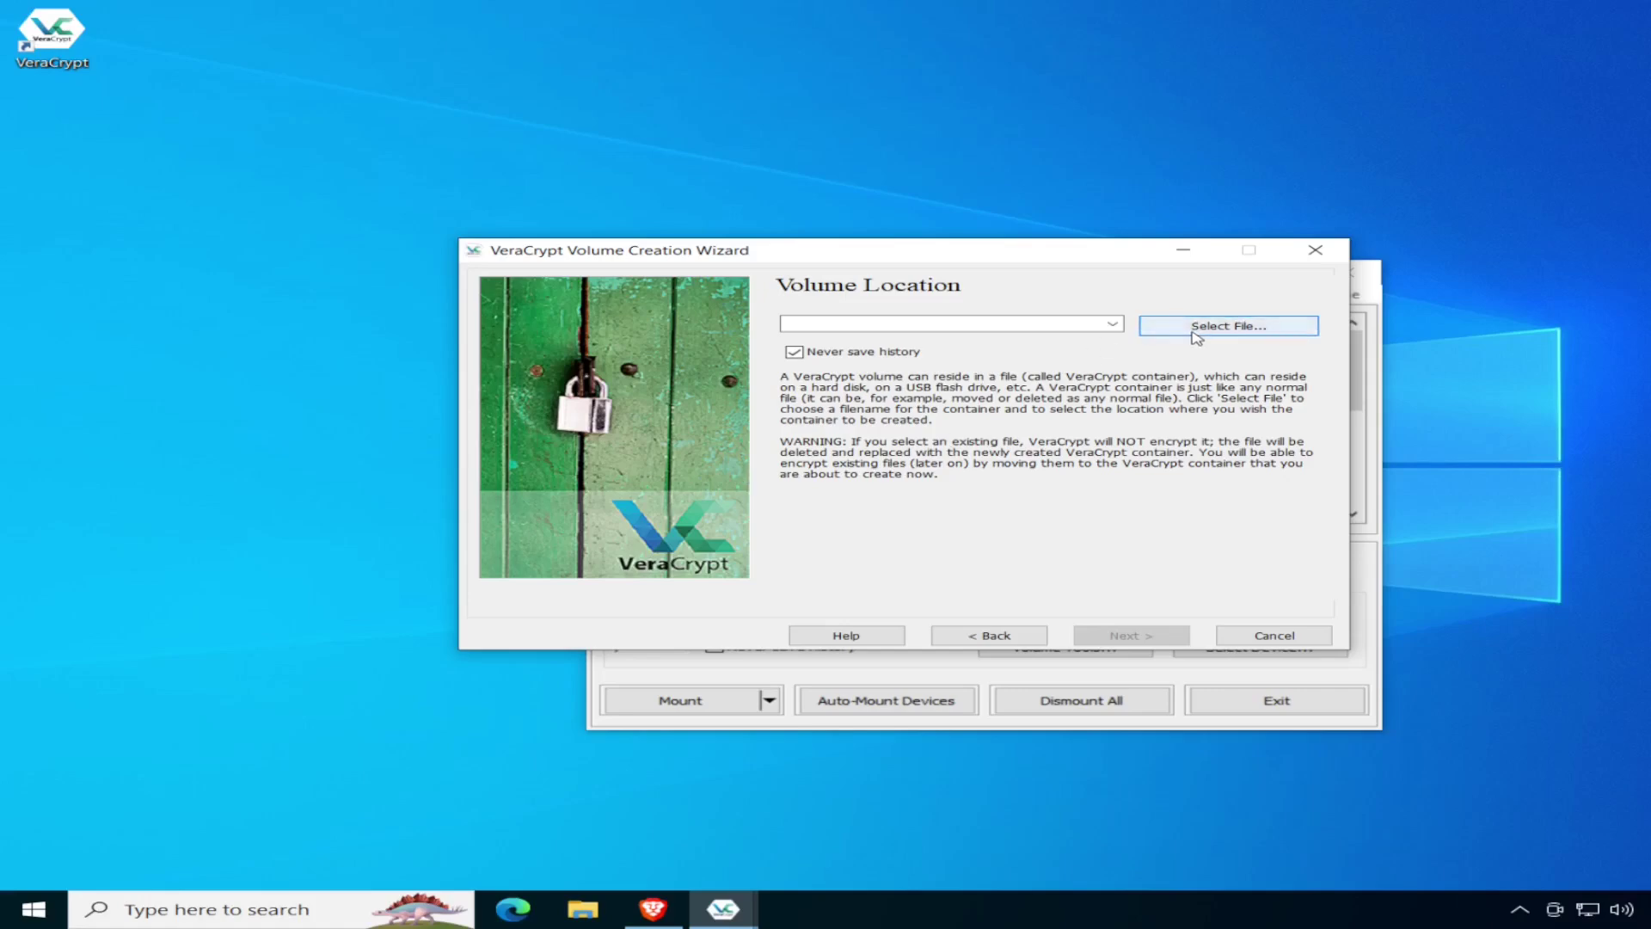
click(1195, 333)
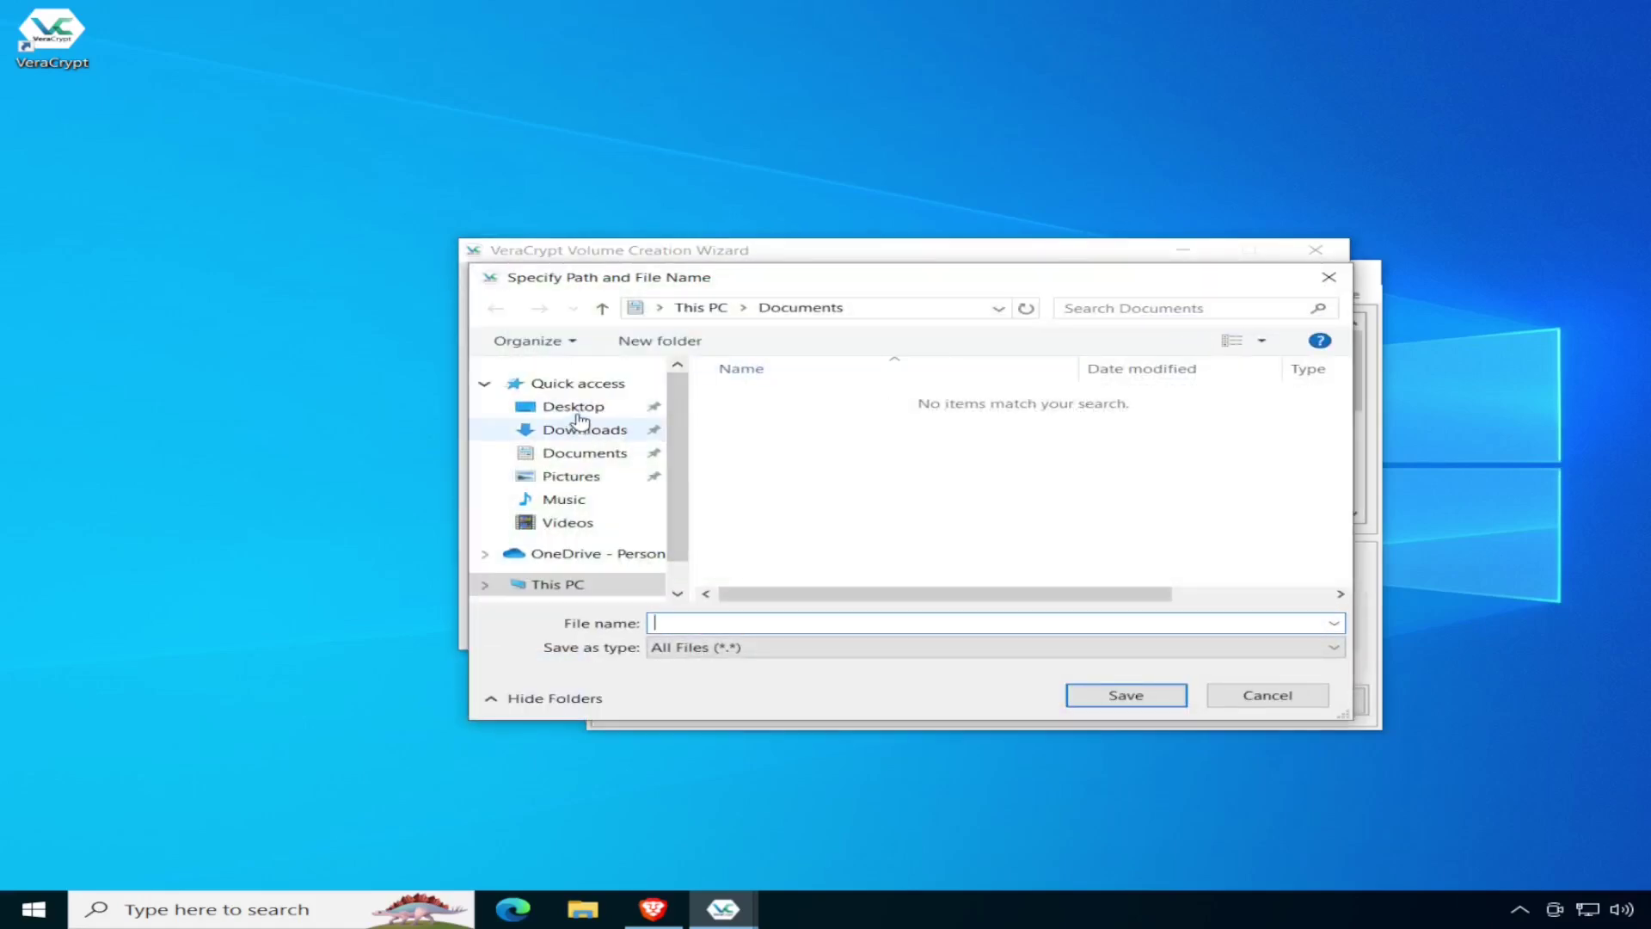
click(574, 406)
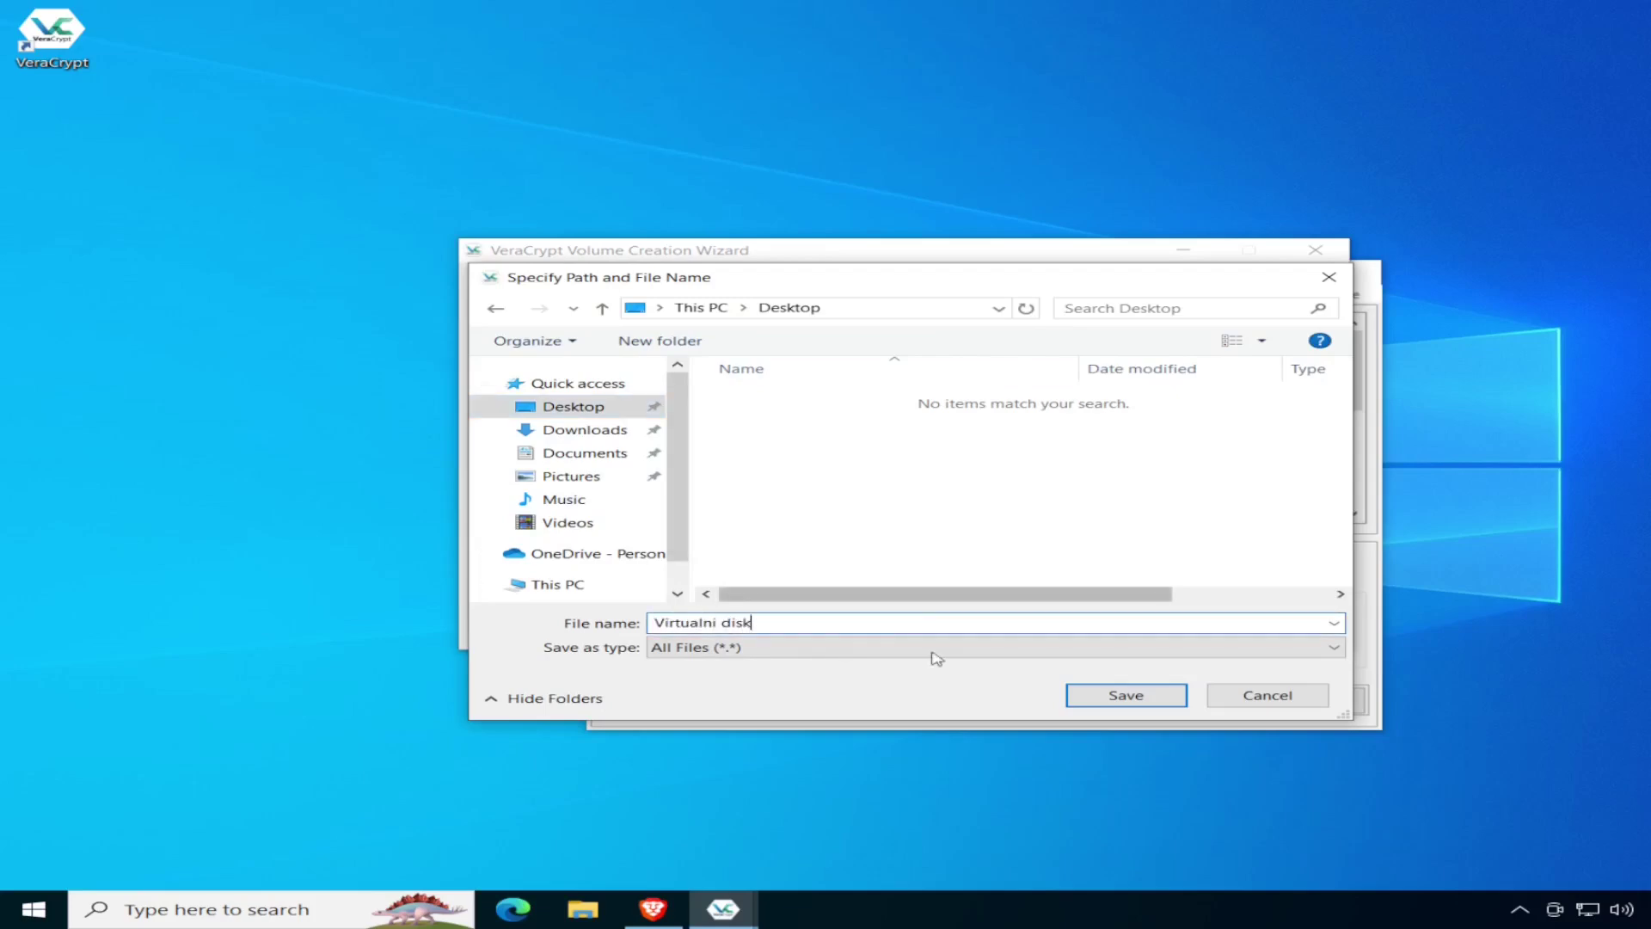
click(1095, 695)
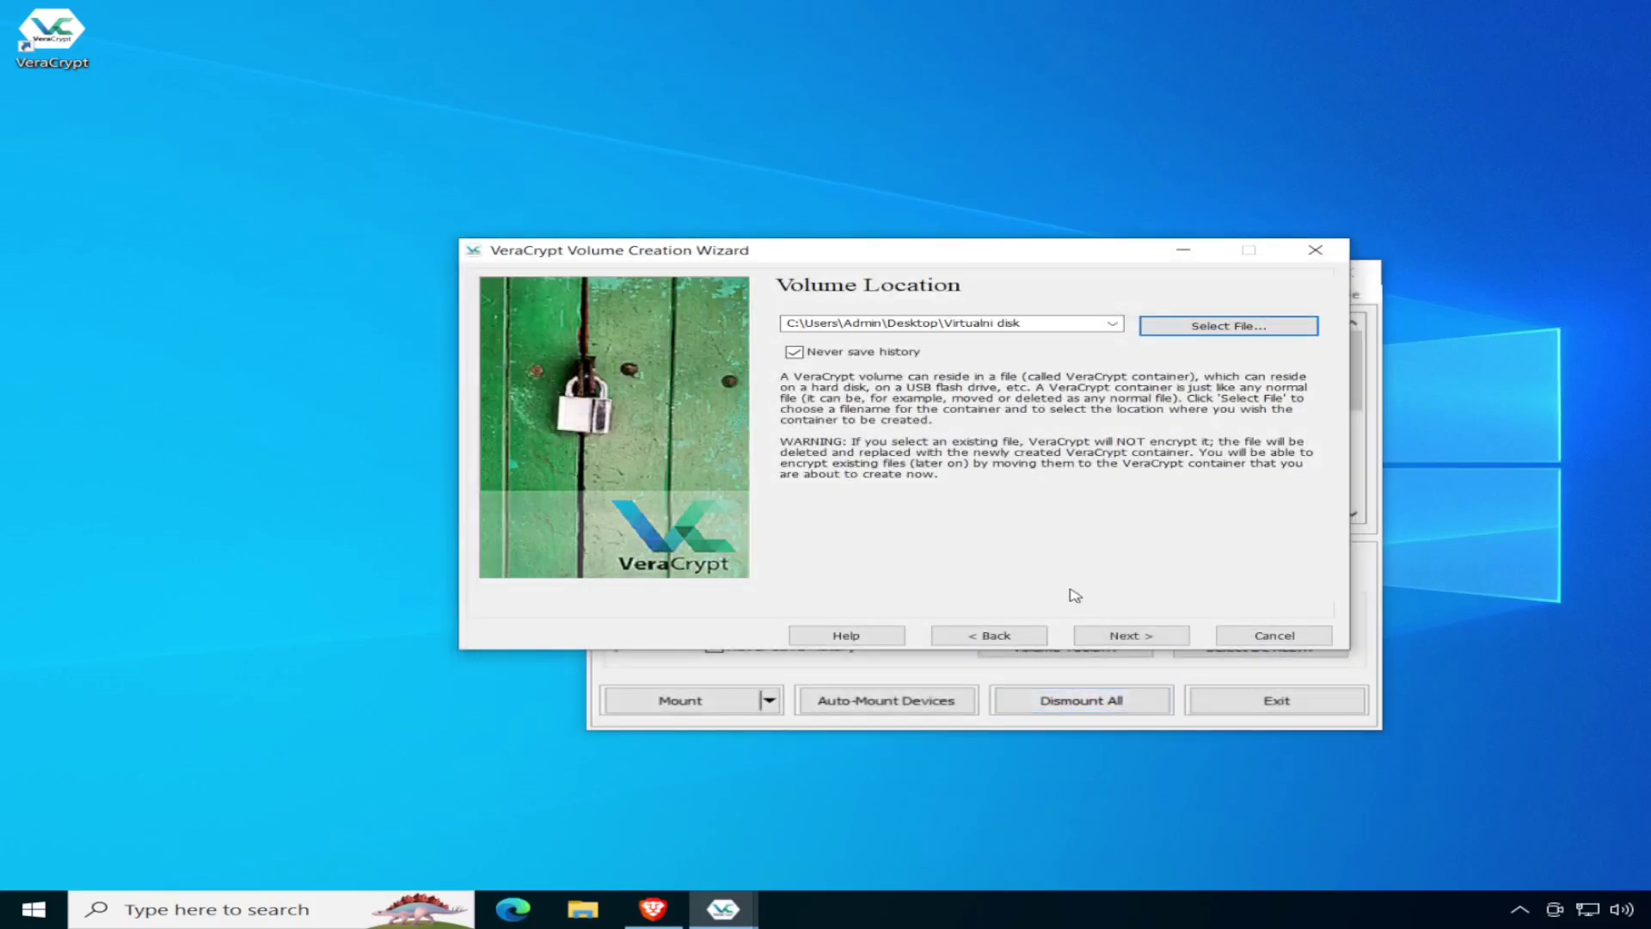
- Keep AES as the encryption algorithm and SHA-512 as the hash algorithm
click(1122, 638)
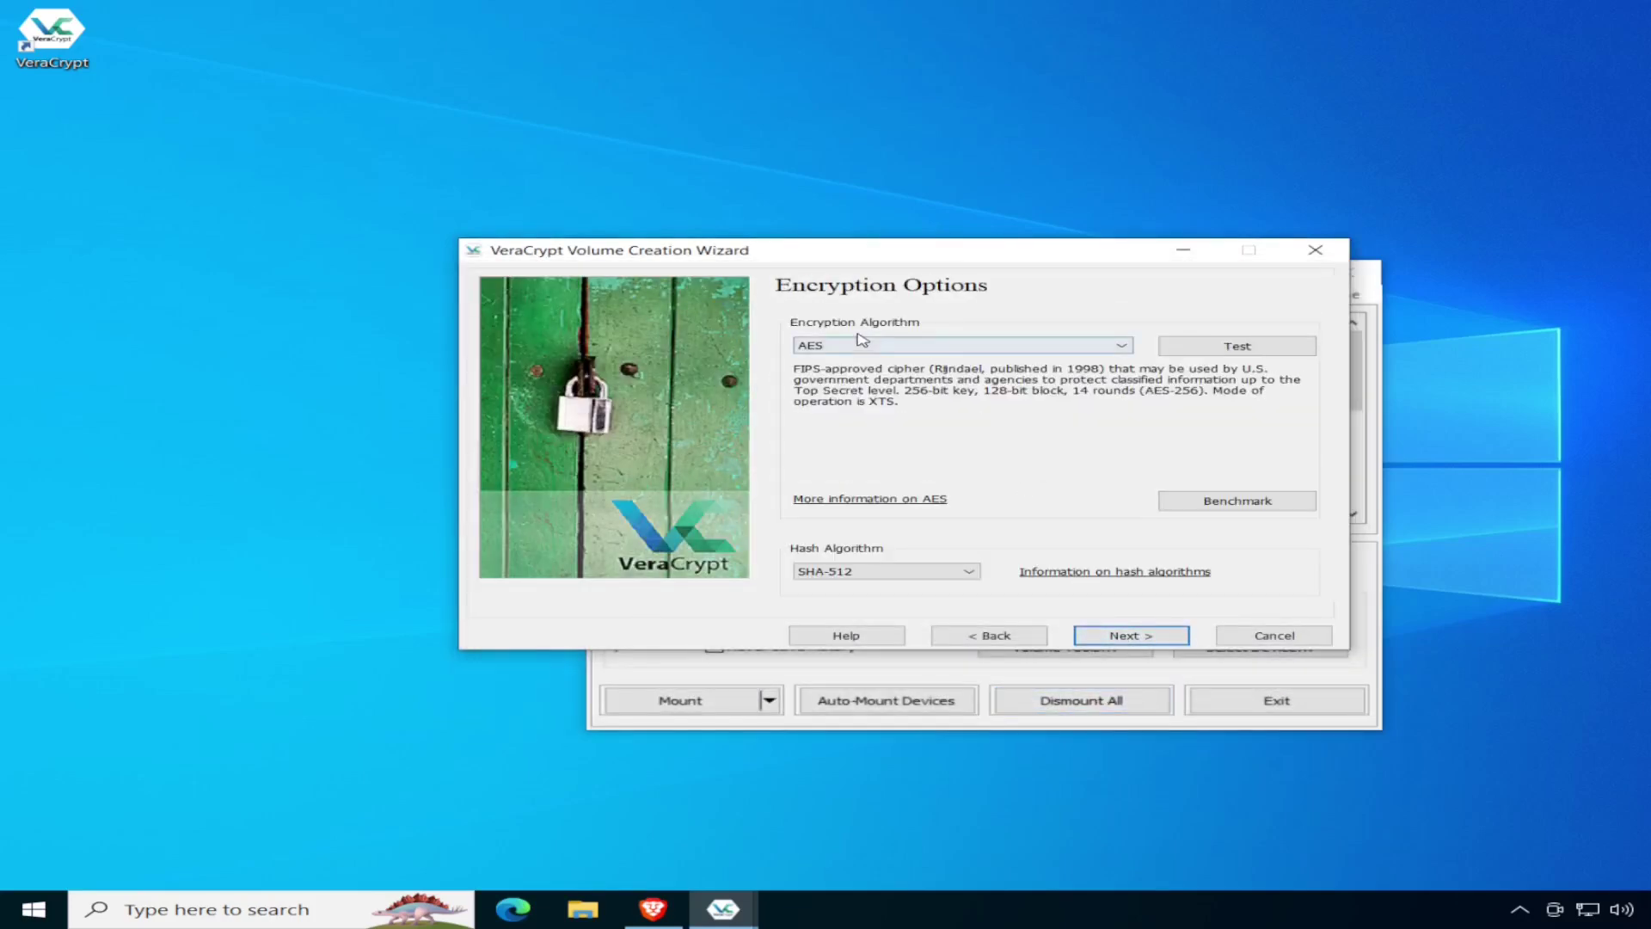
click(1017, 346)
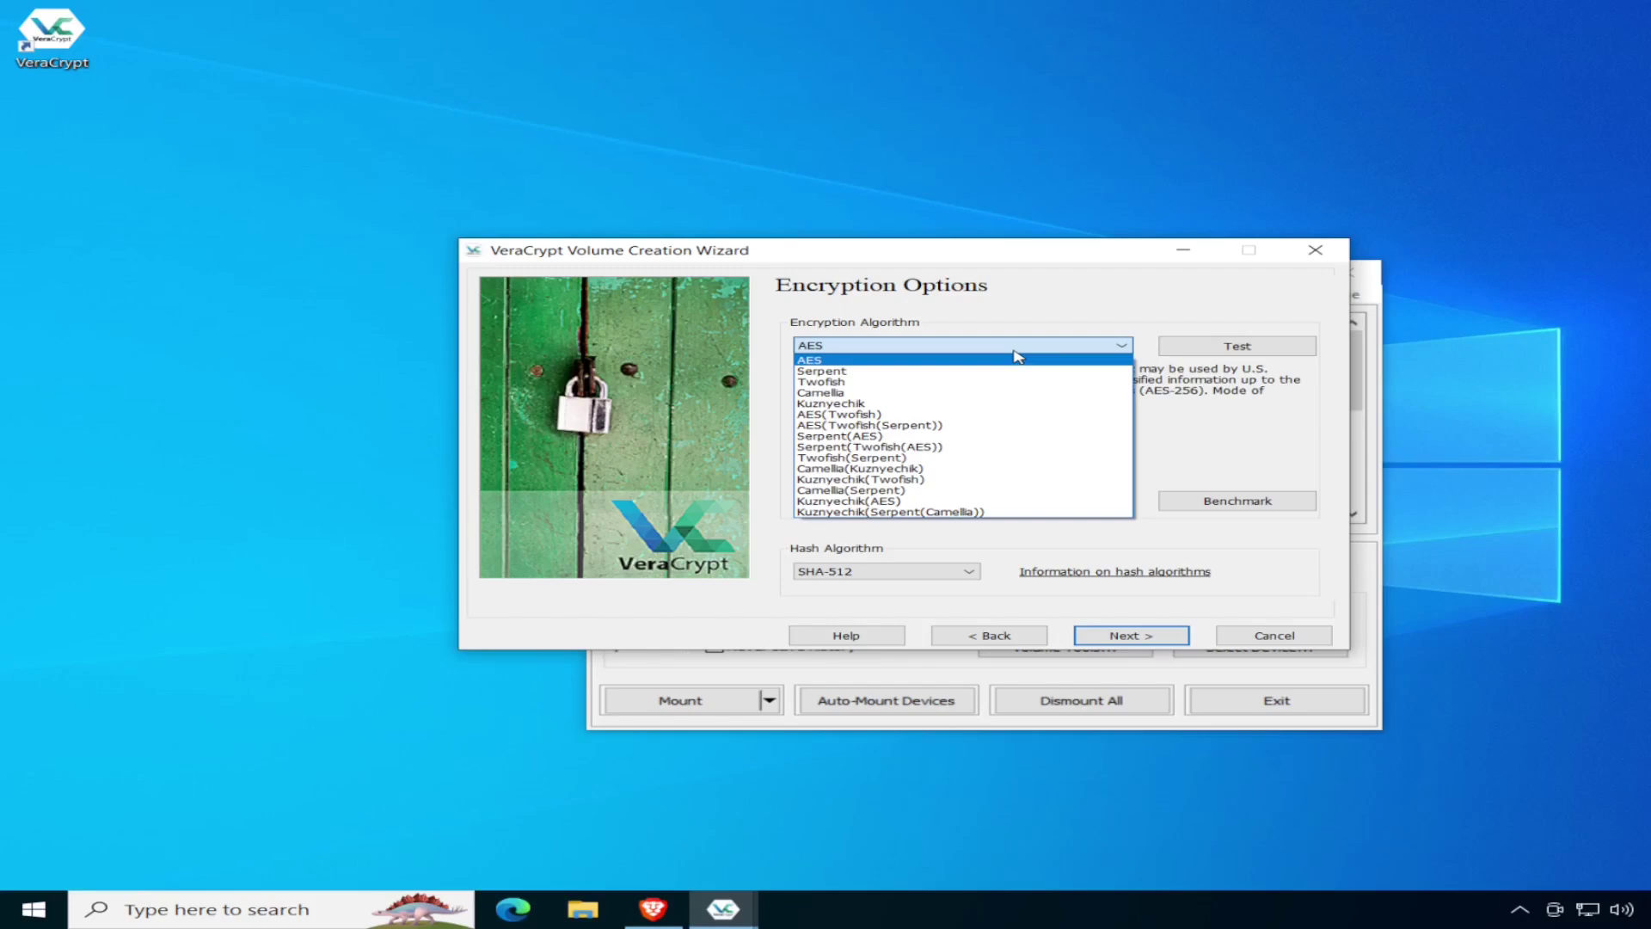
click(1014, 351)
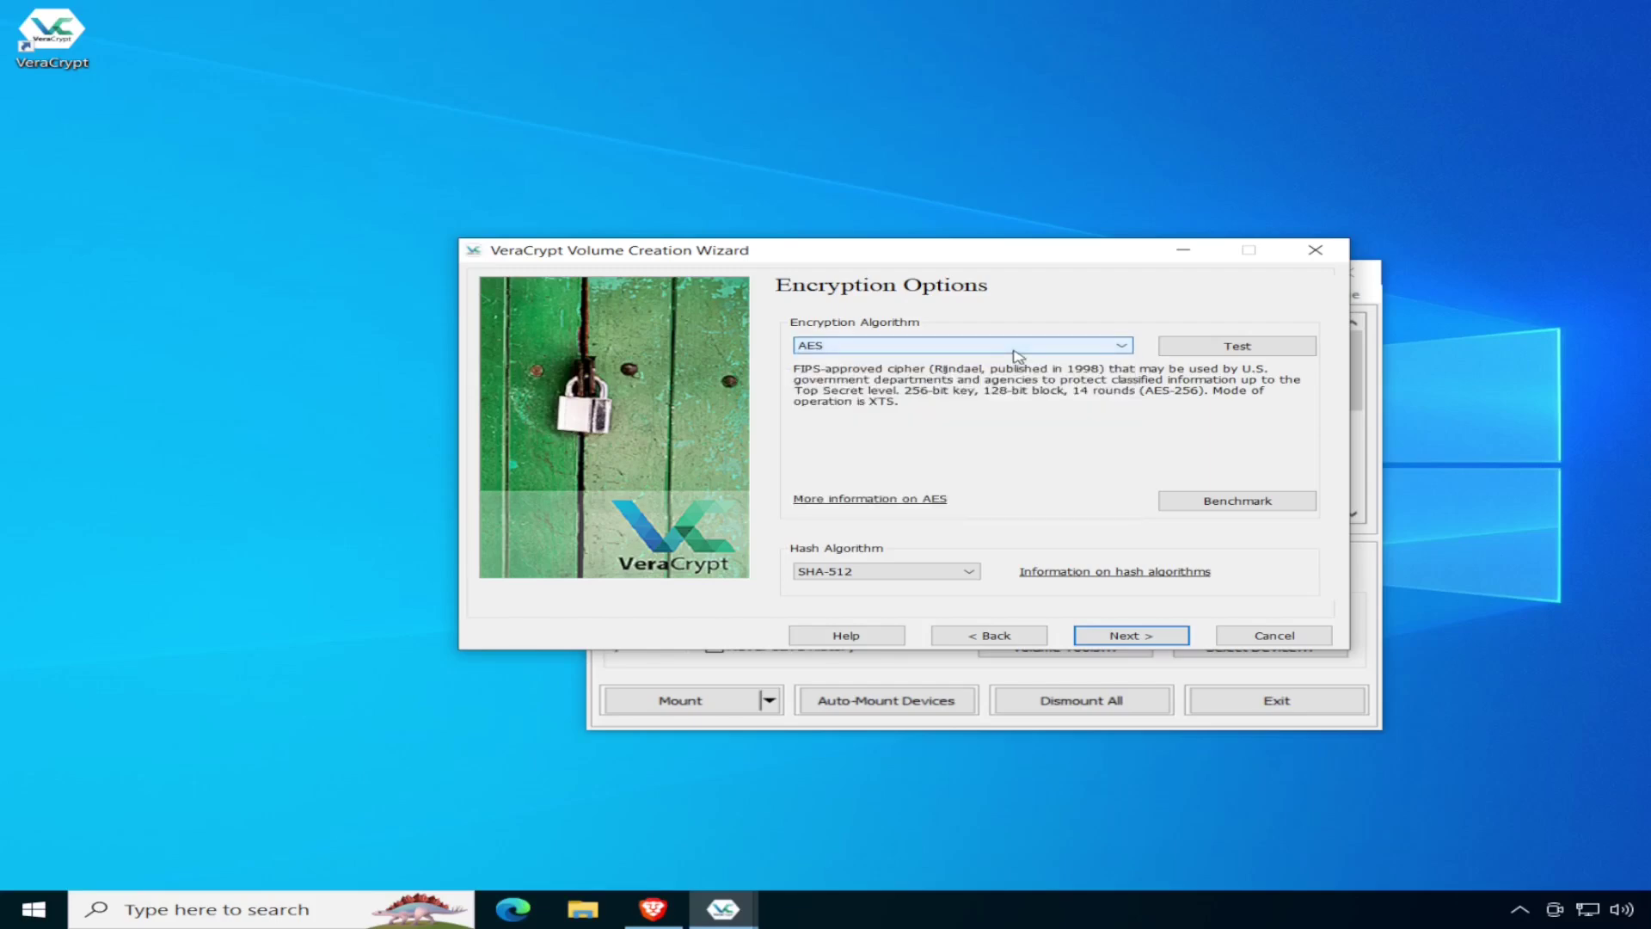
click(949, 571)
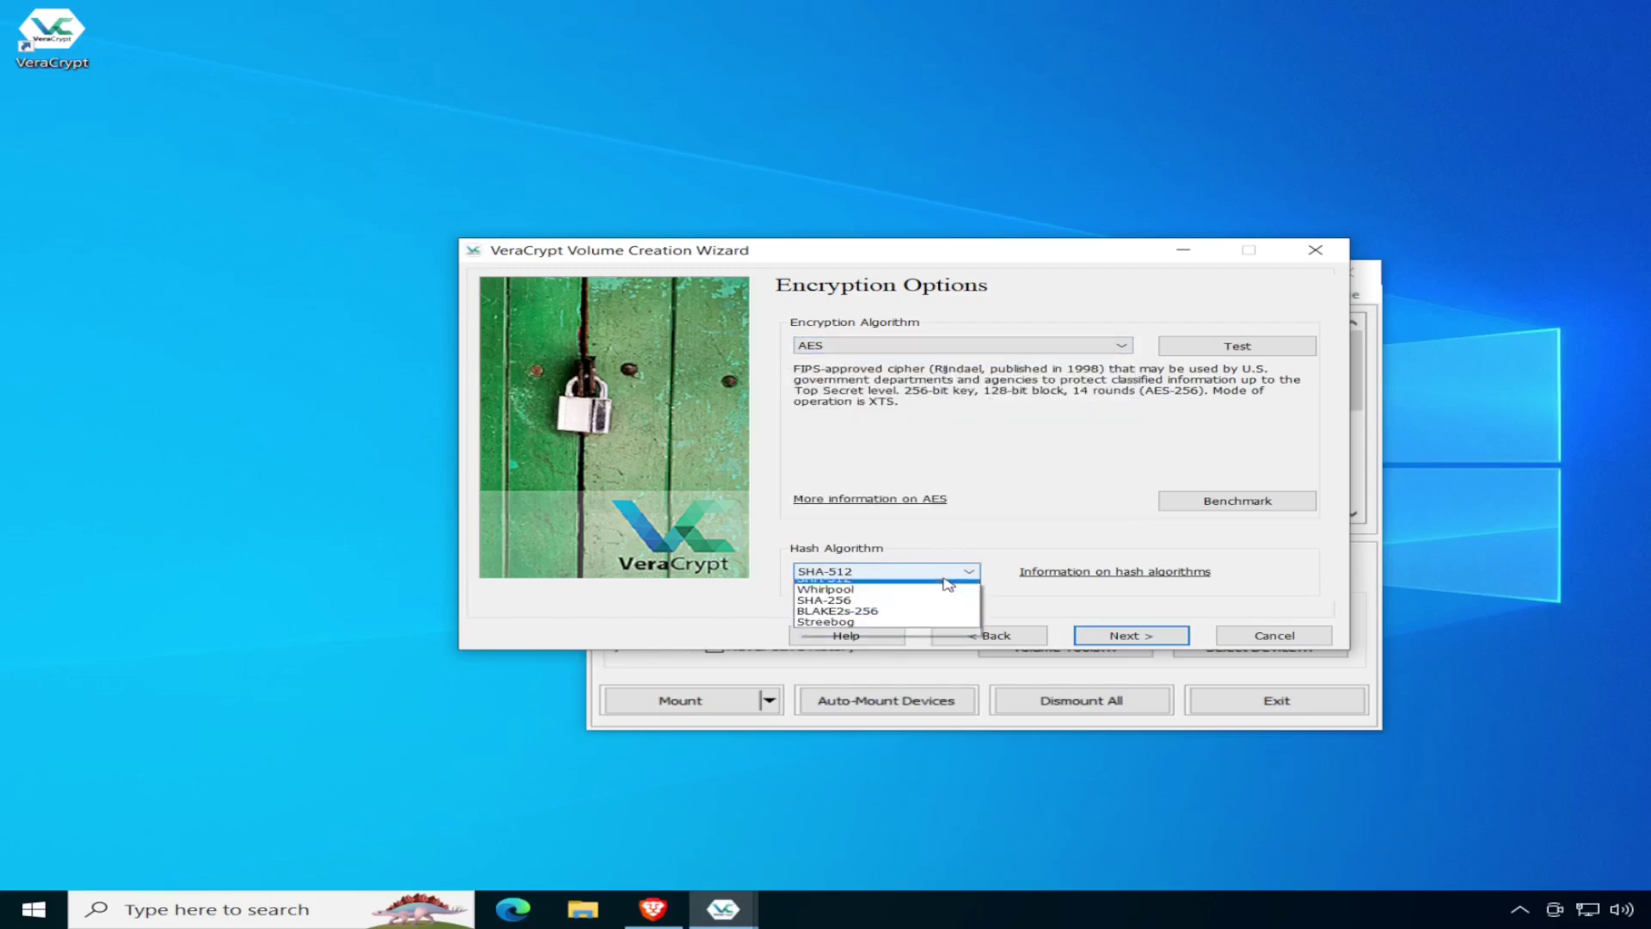
click(946, 584)
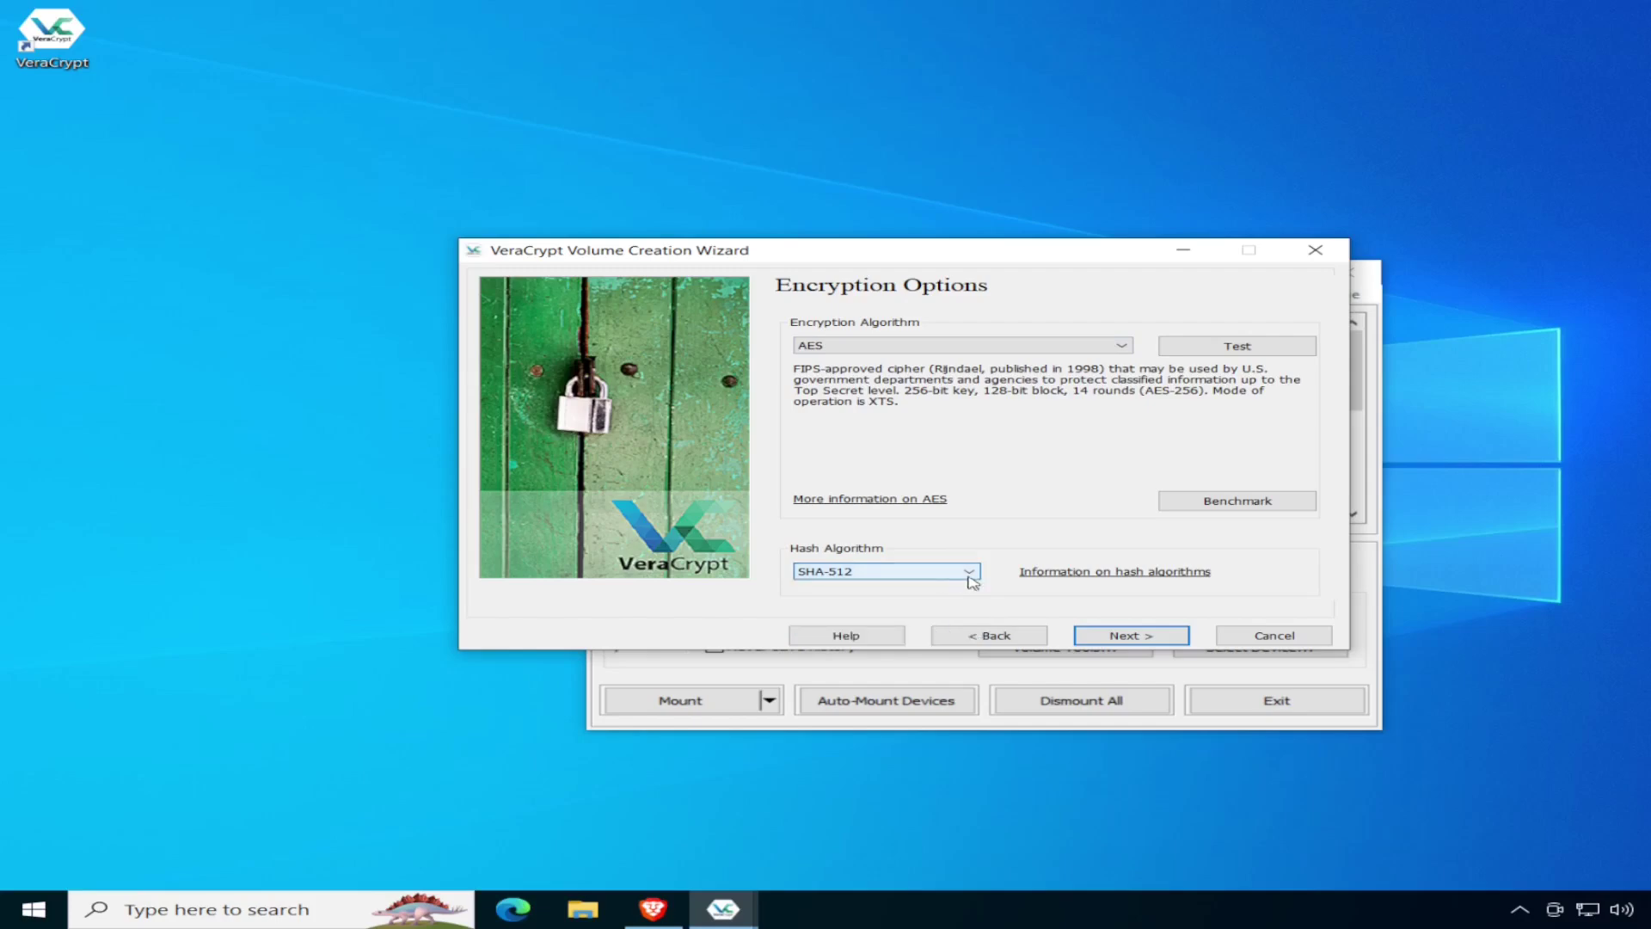
click(1112, 637)
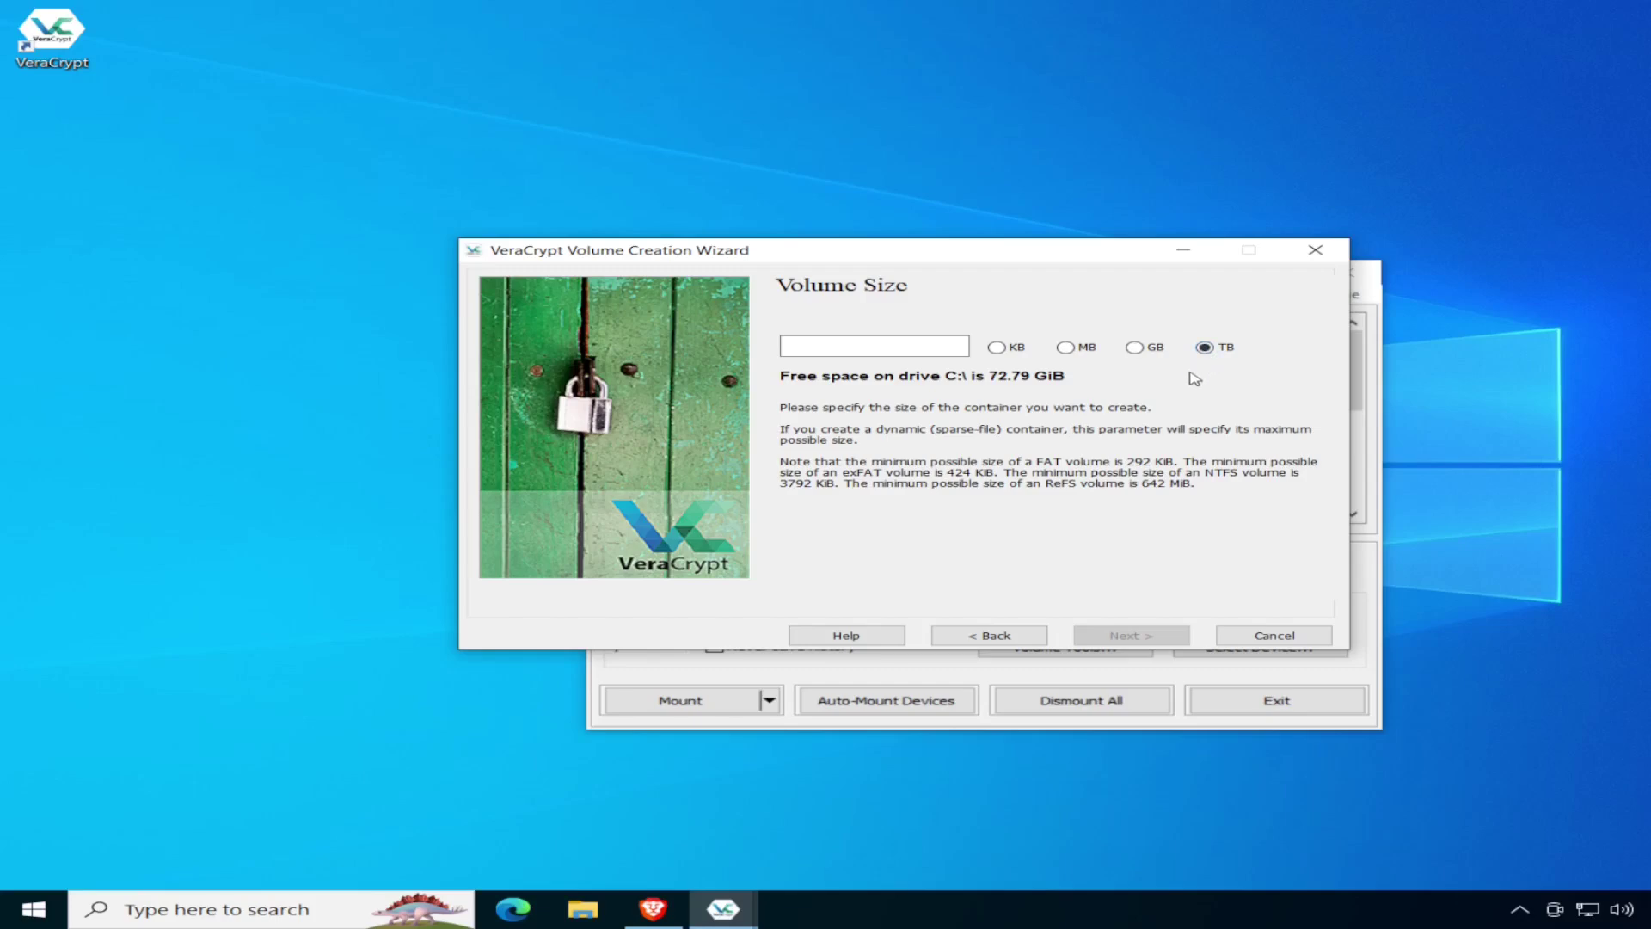
- Enter 200 MB as the container size
click(946, 347)
text(200)
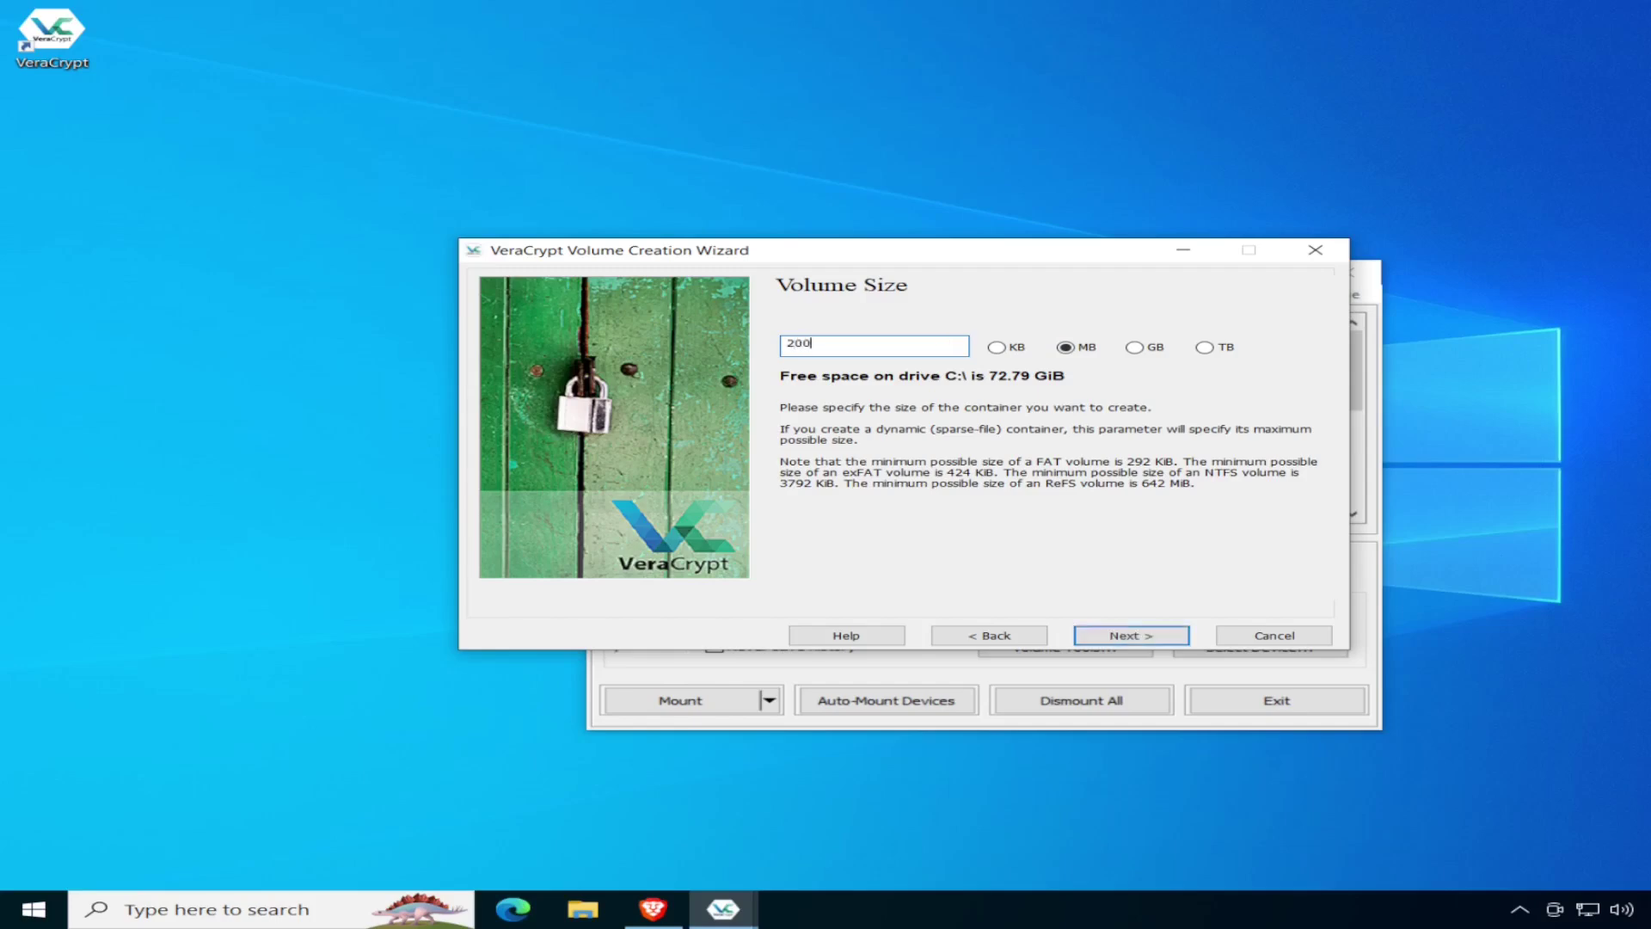
- Enter and confirm the volume password with Use PIM enabled, accepting the short-password warning
click(1115, 642)
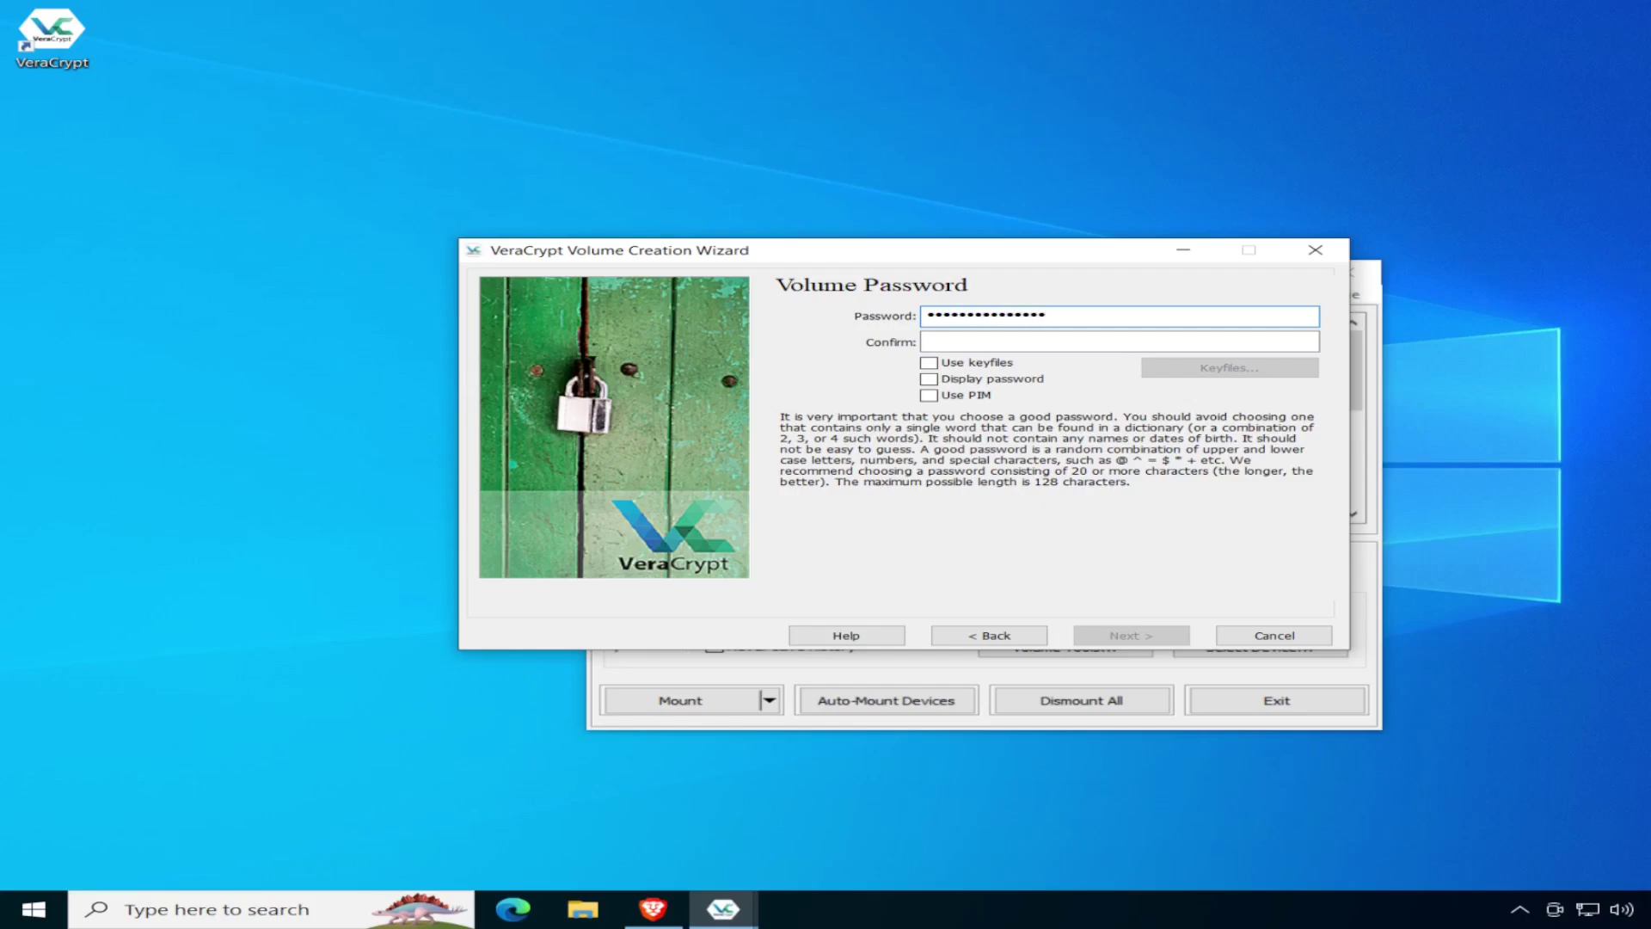
key(Tab)
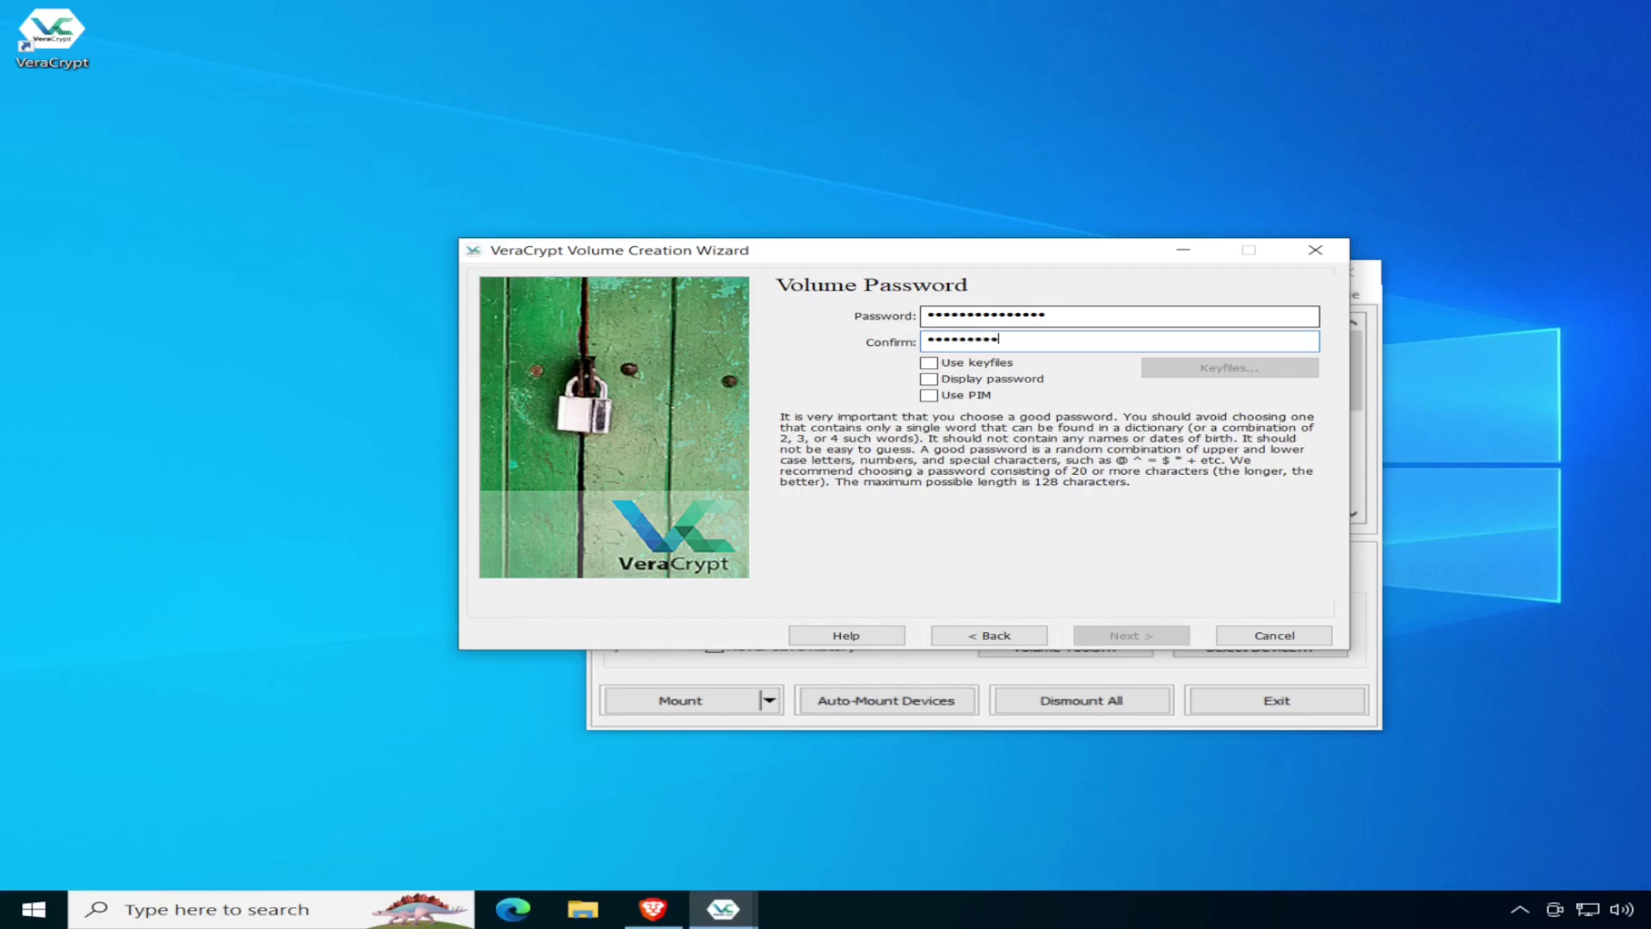
text(a)
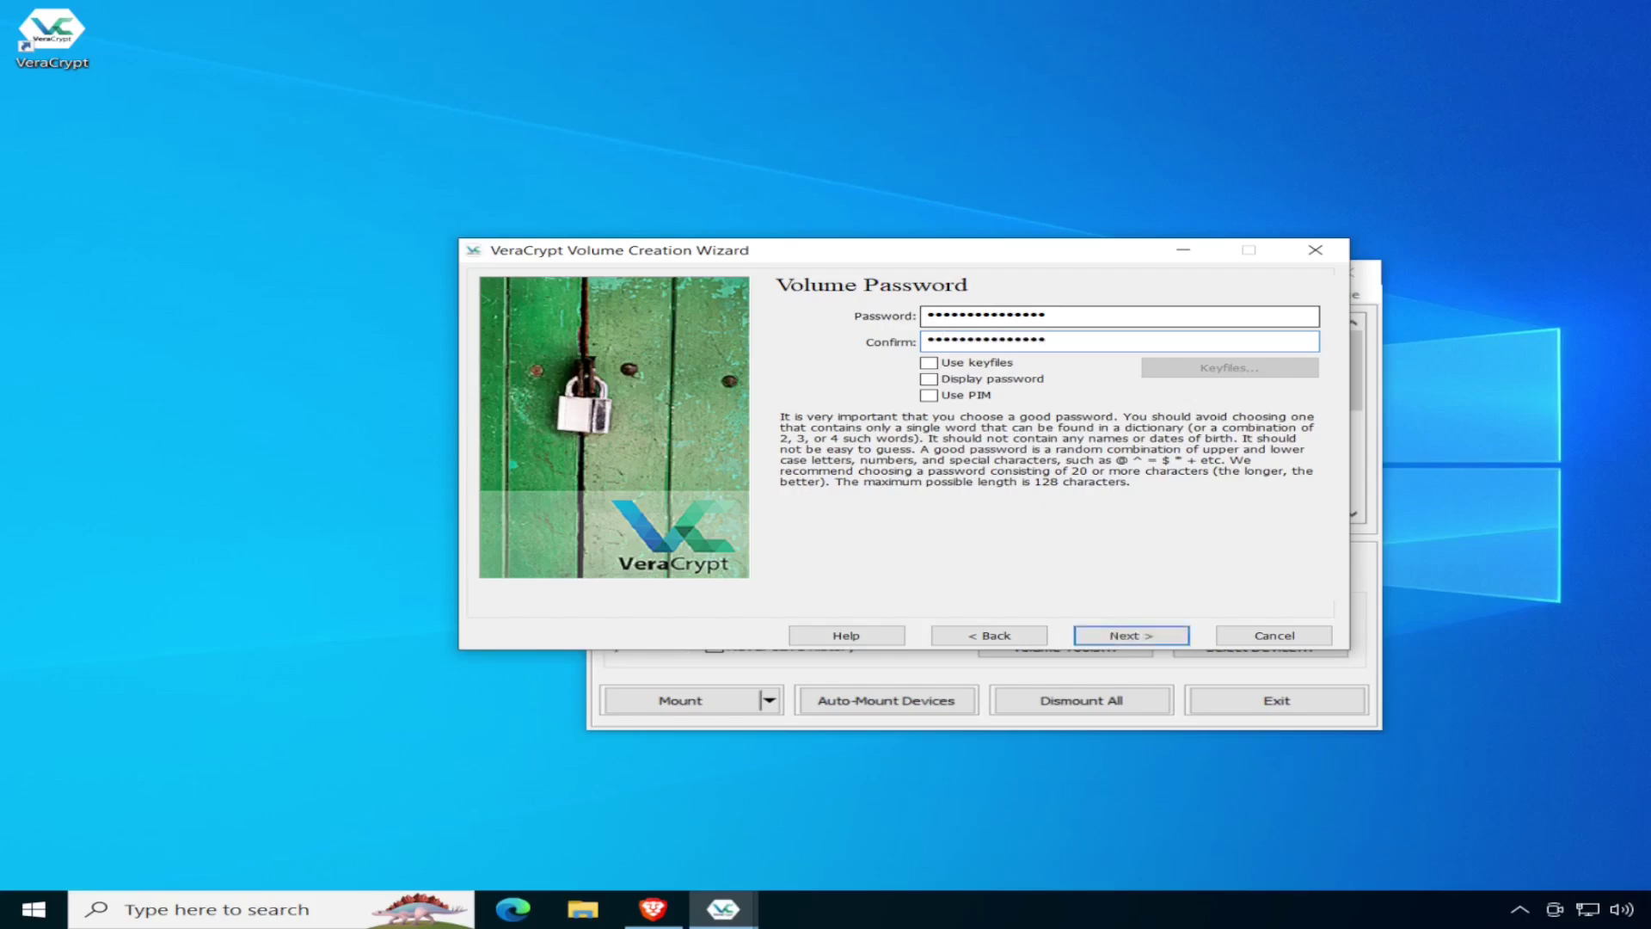
click(929, 395)
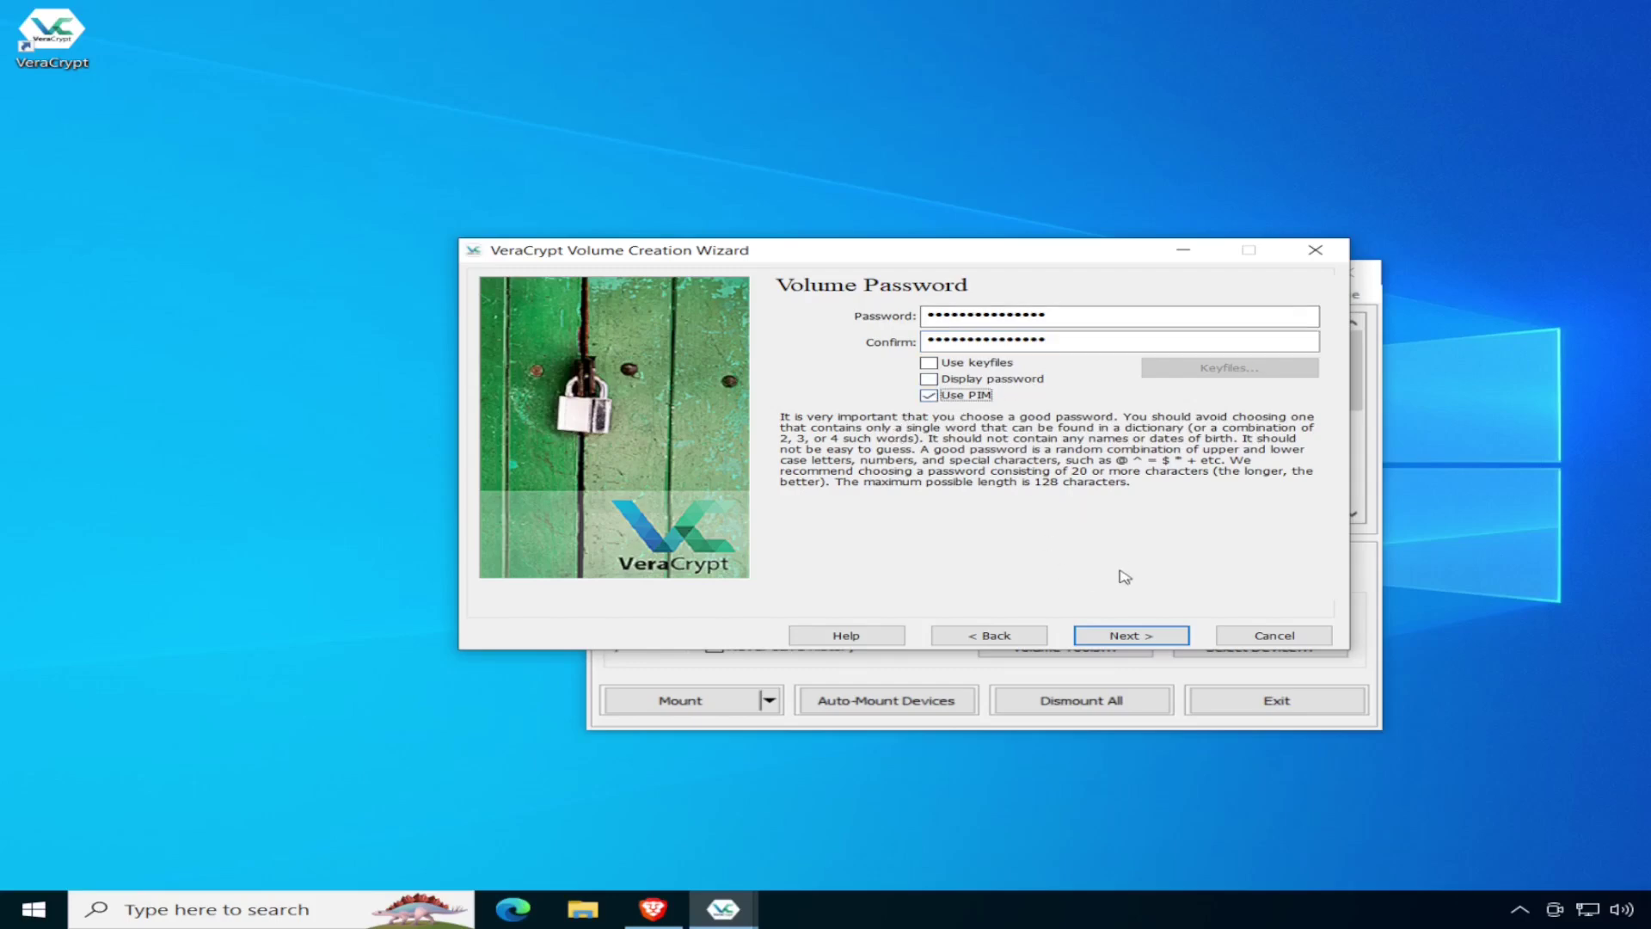
click(1136, 637)
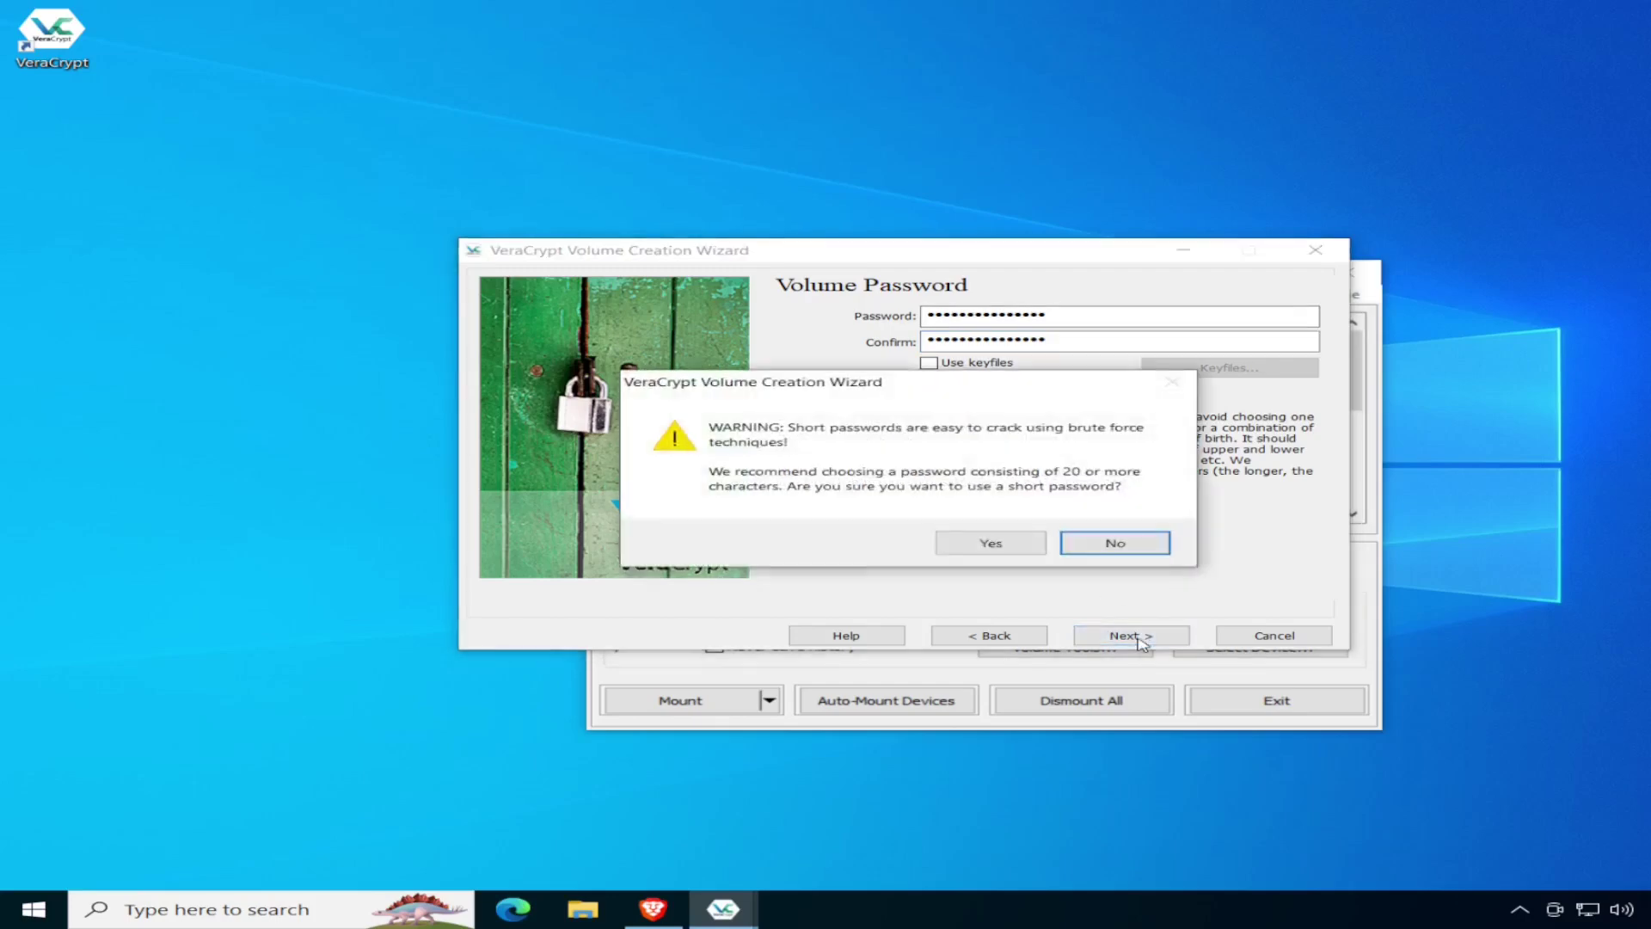
click(1019, 551)
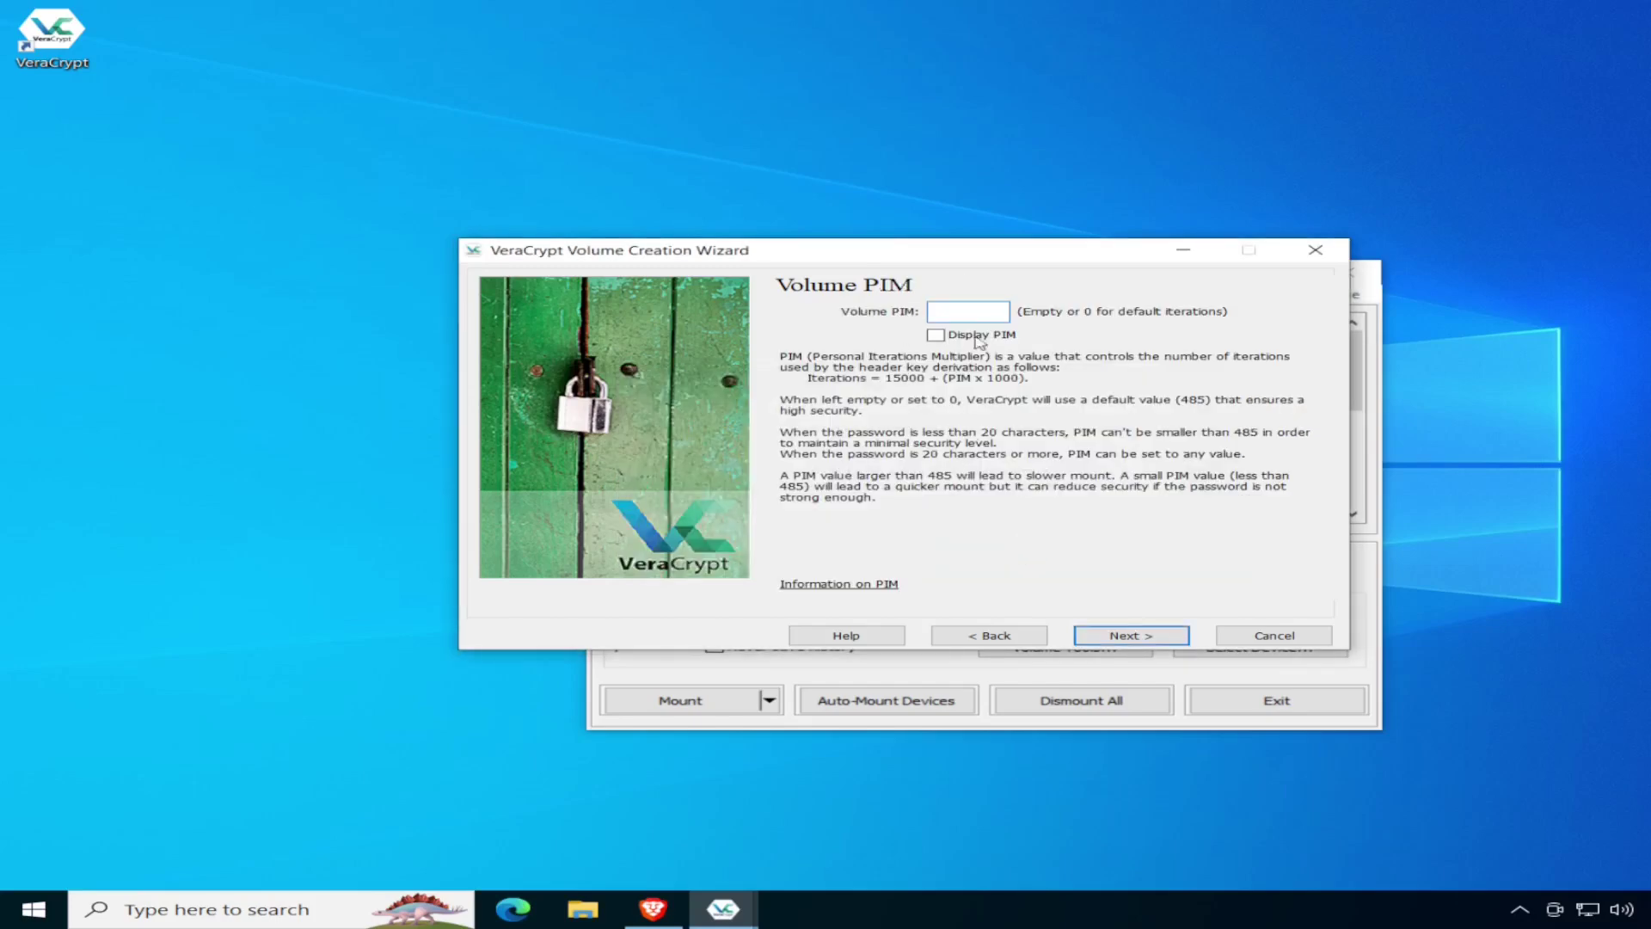
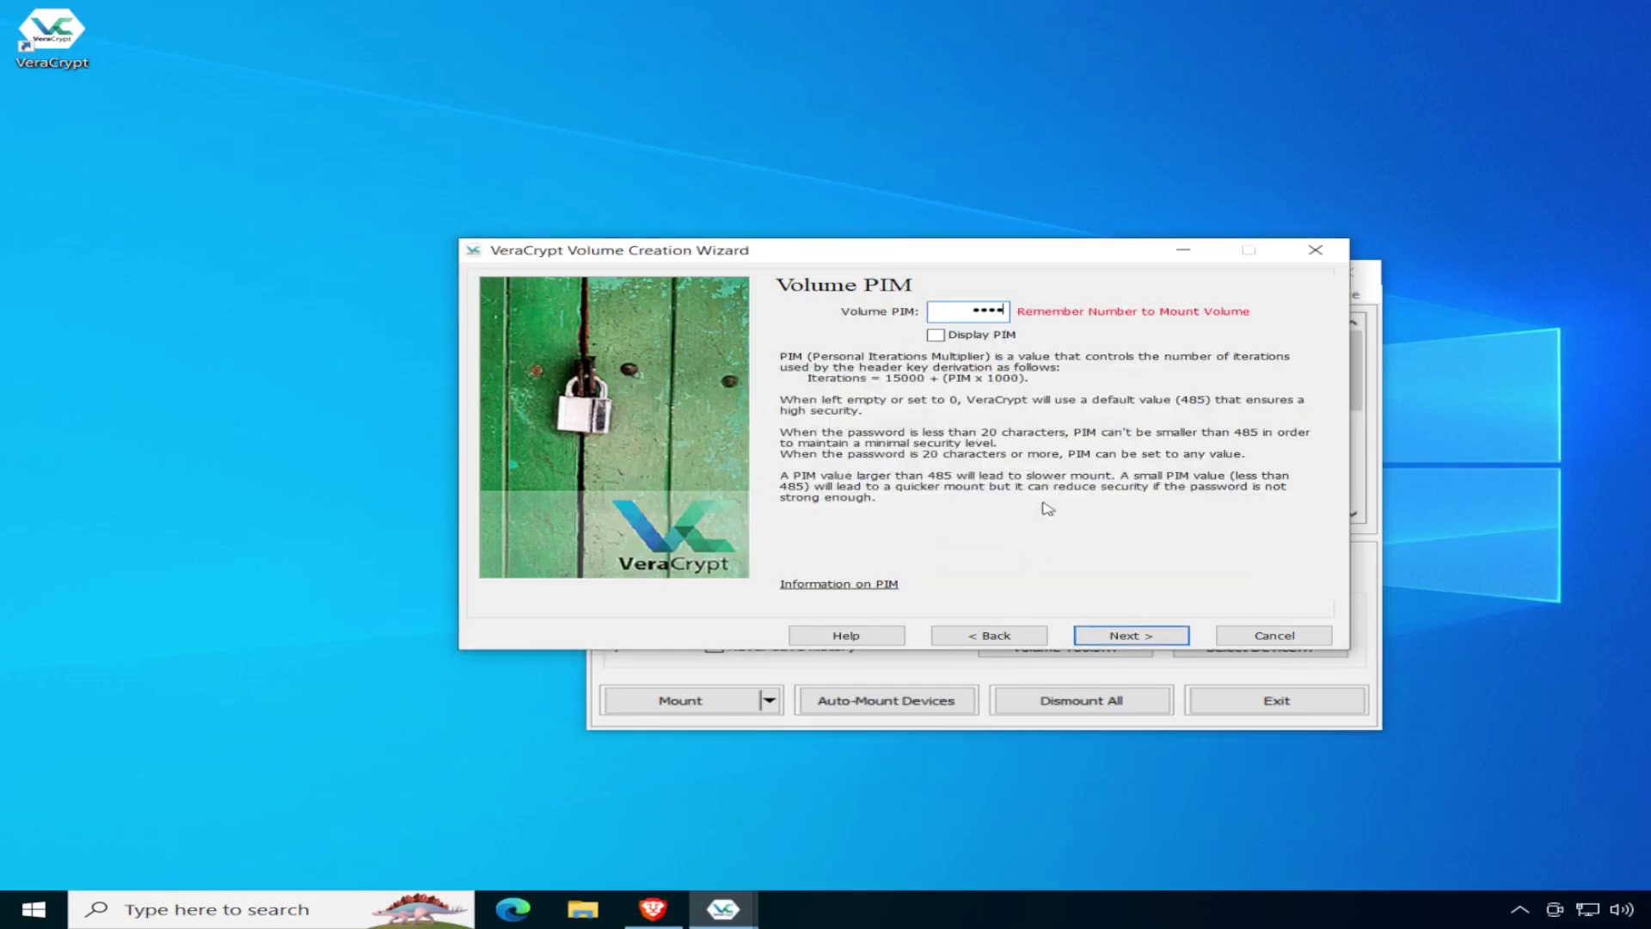
- Enter a PIM and format the container as FAT
click(1132, 635)
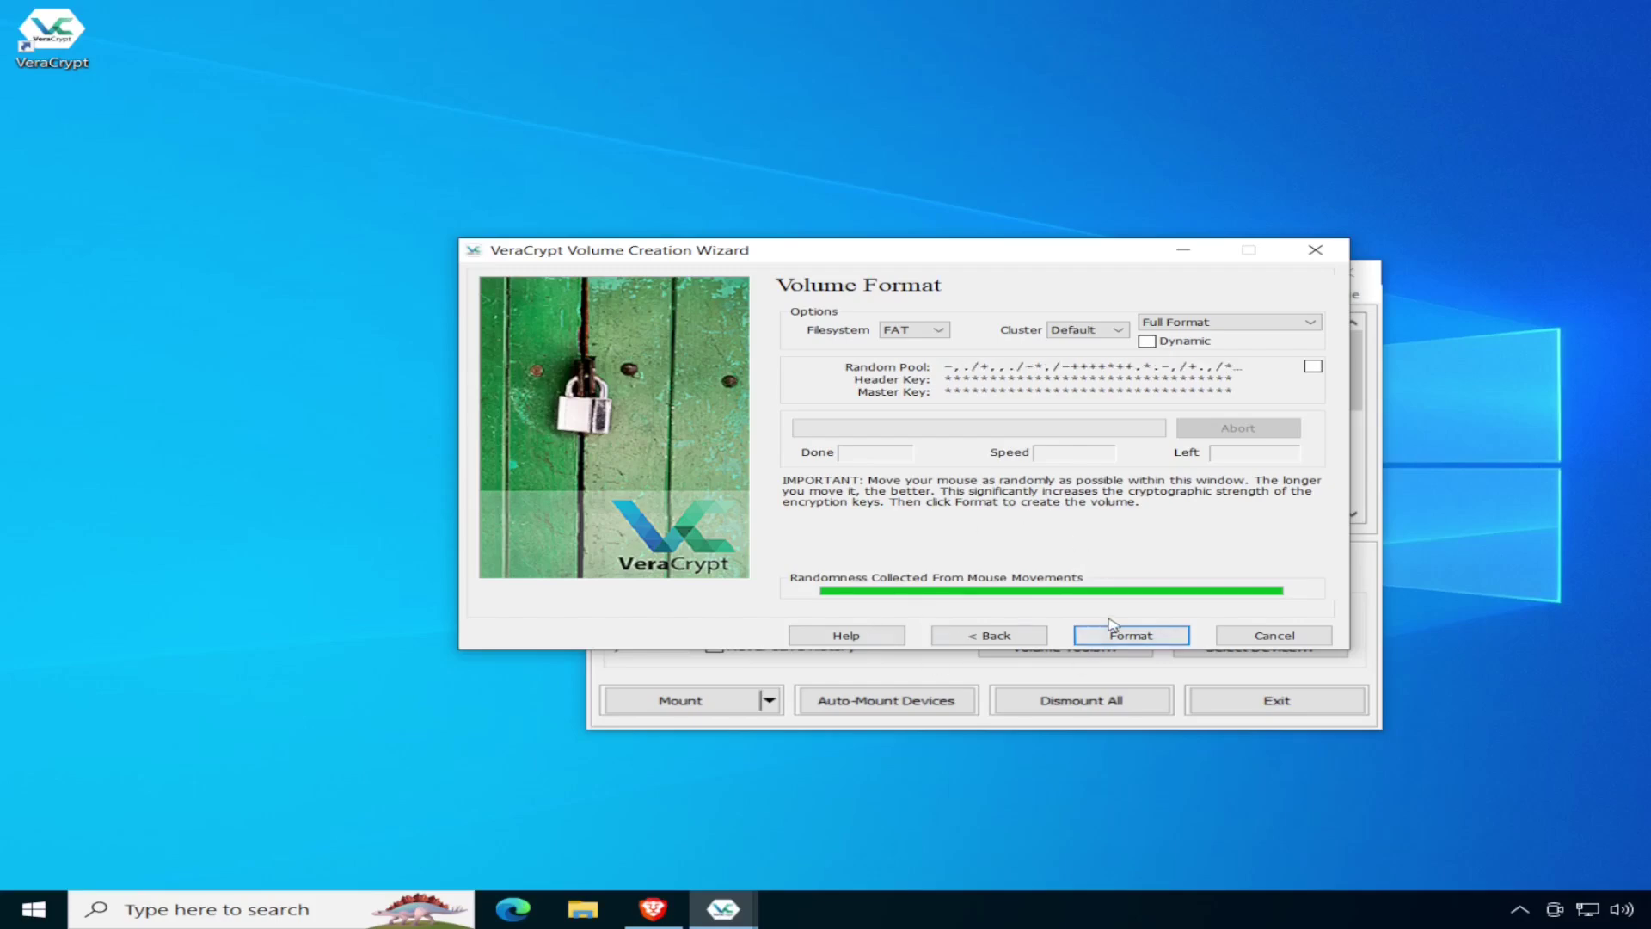
click(1158, 637)
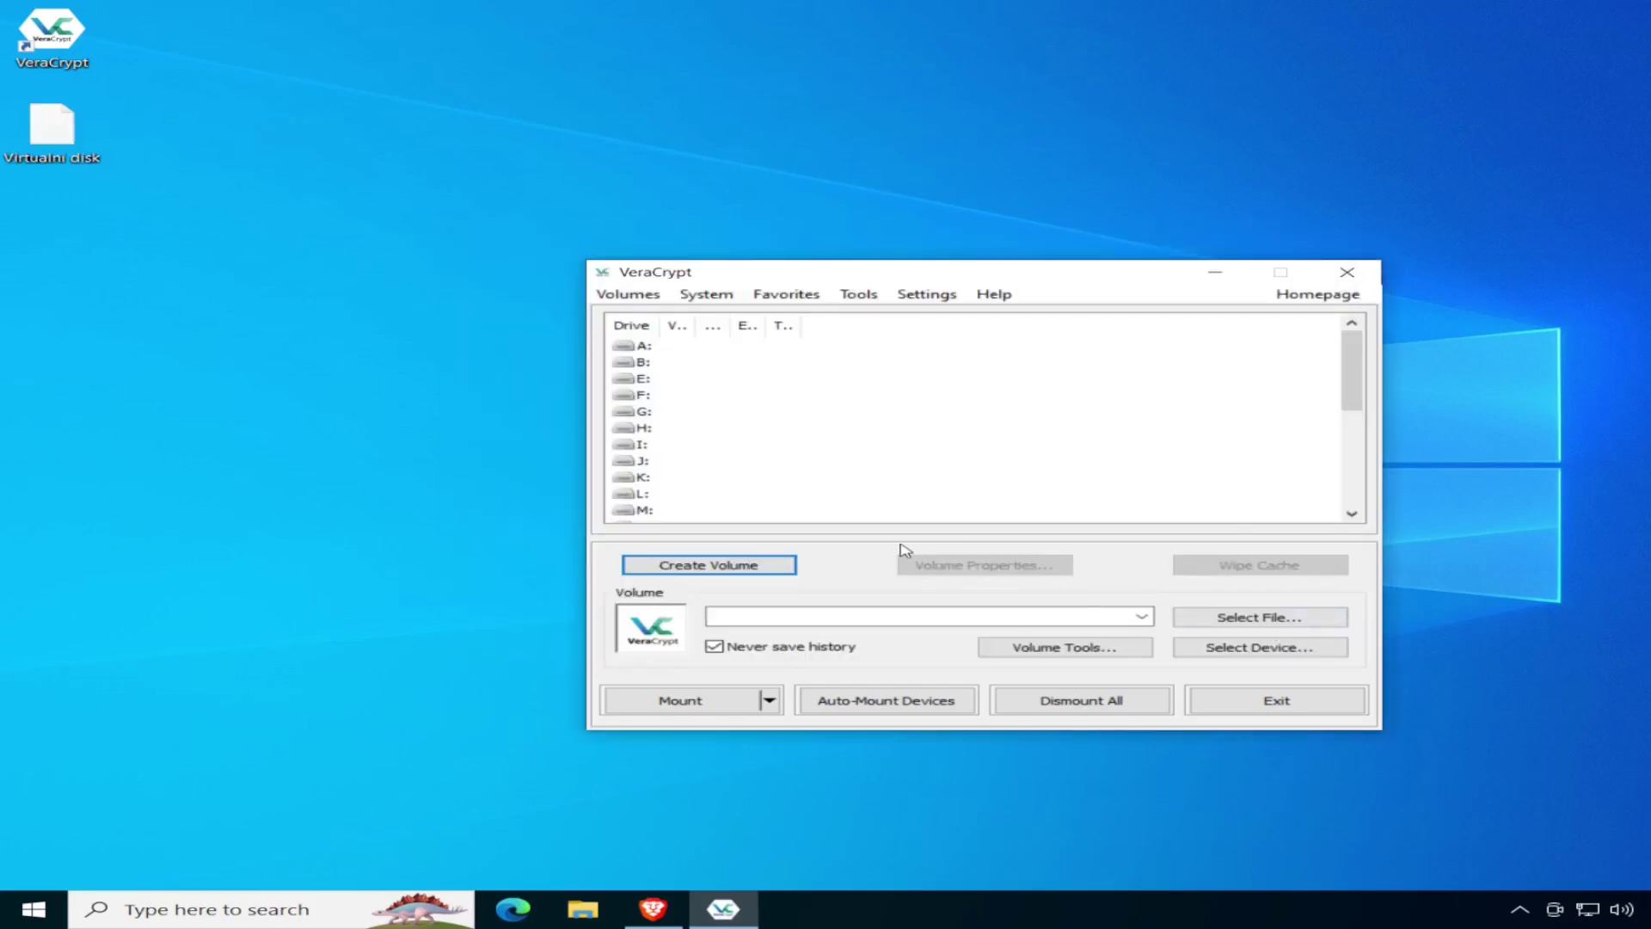
- Pick the Desktop file 'Virtualni disk' as the volume in VeraCrypt's main window
drag(55, 156, 370, 155)
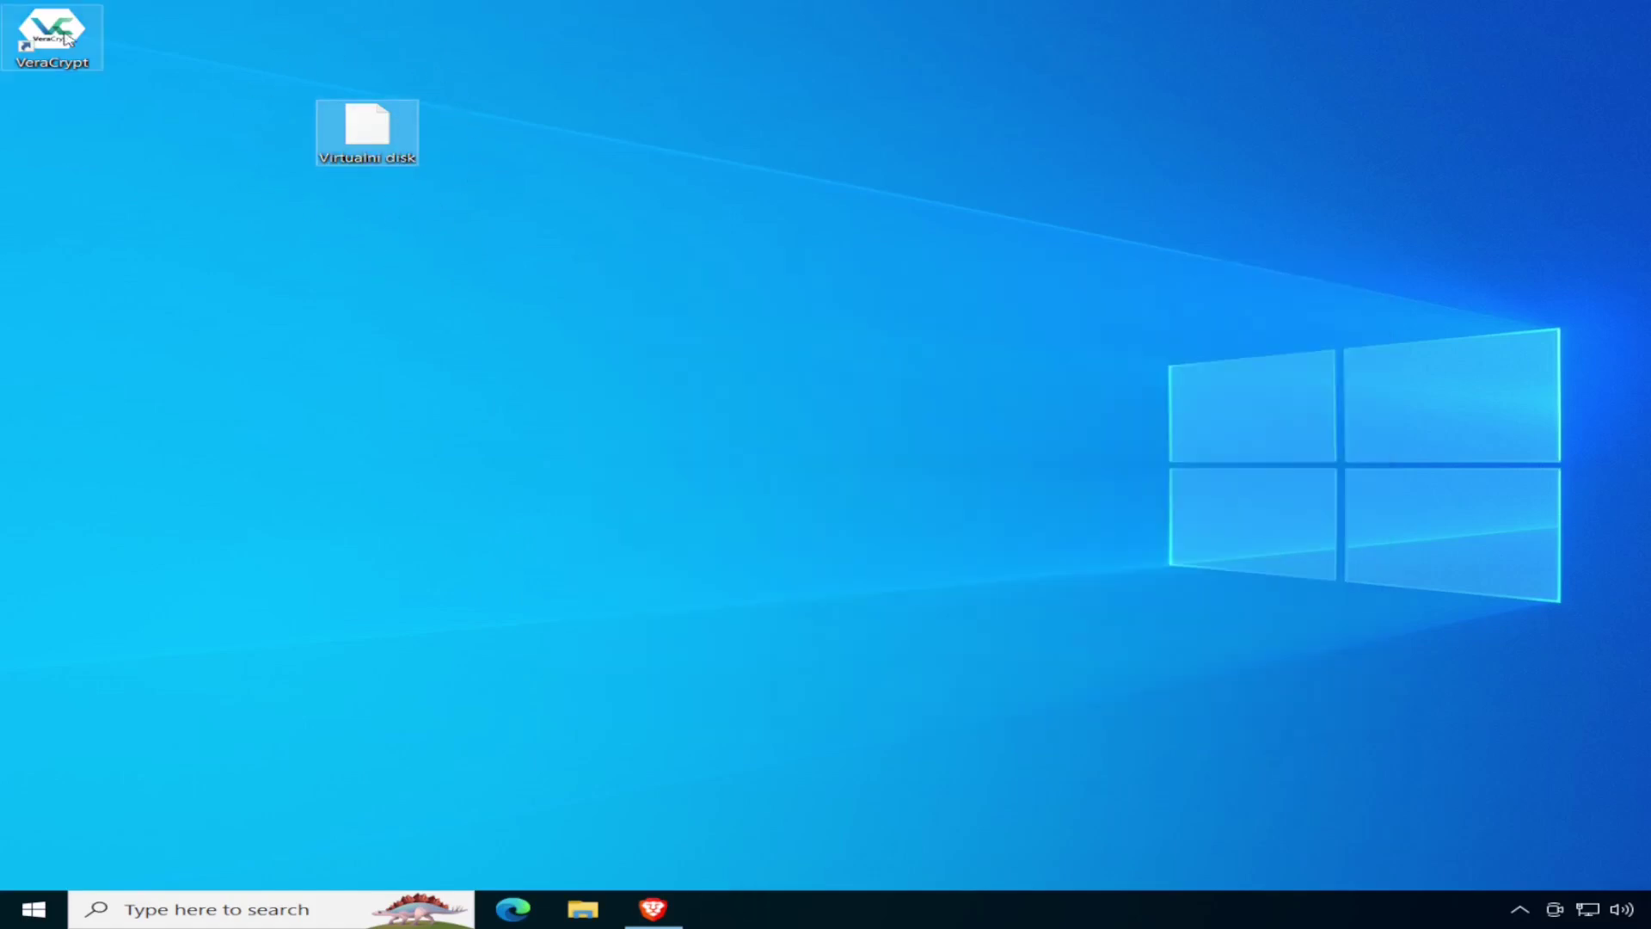
click(184, 221)
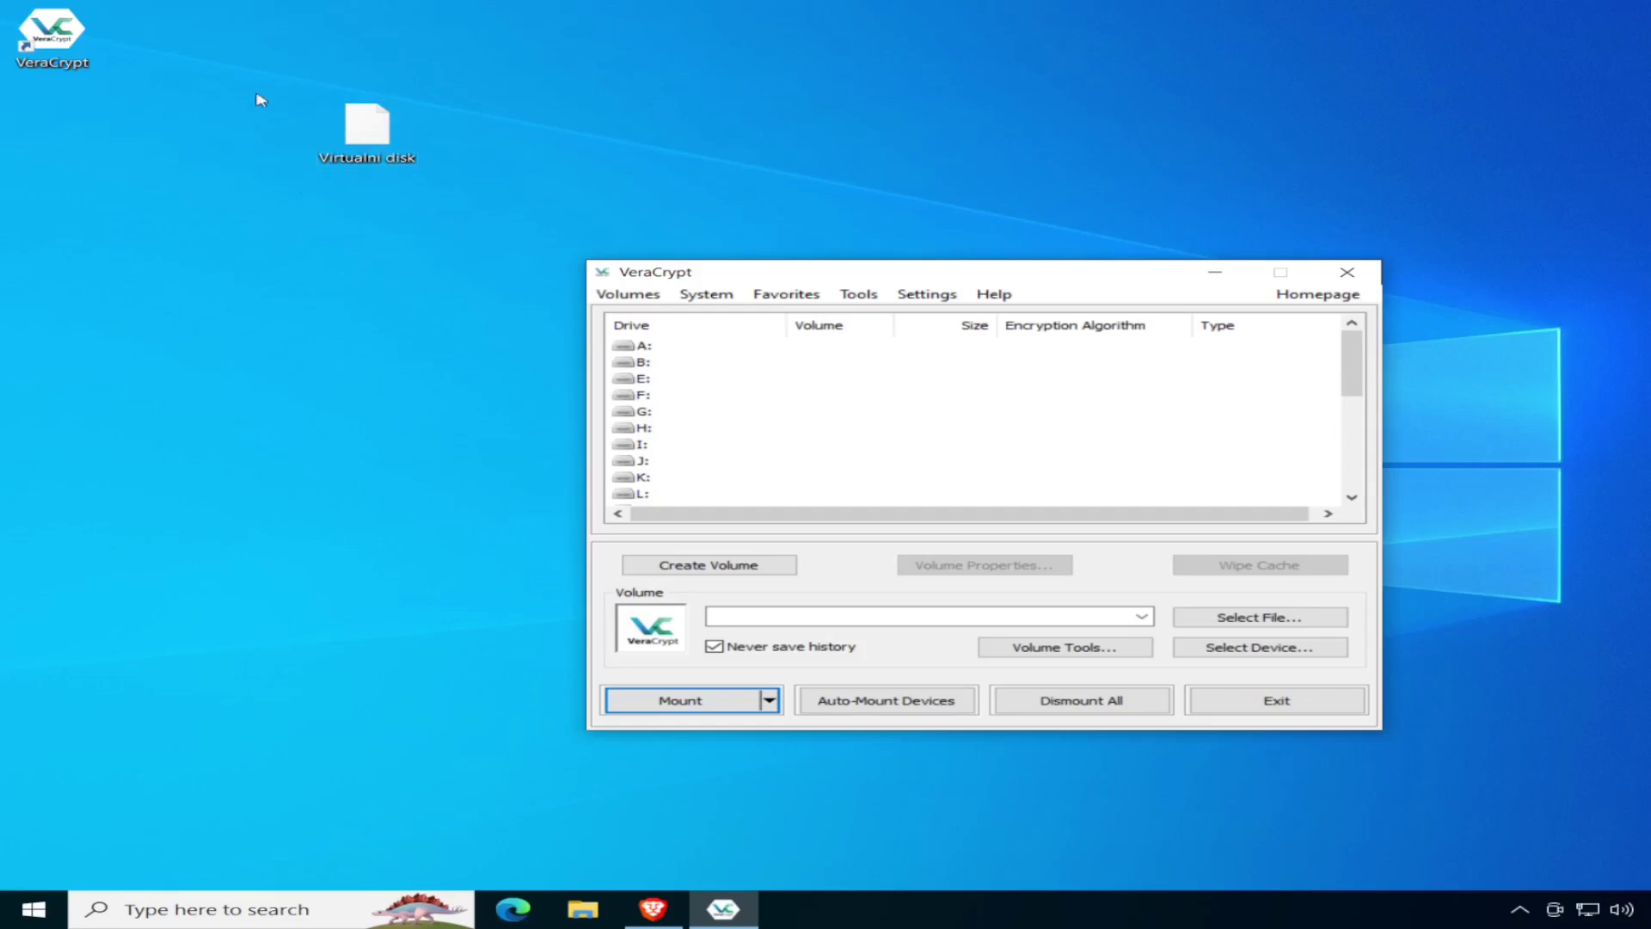
drag(360, 116, 771, 617)
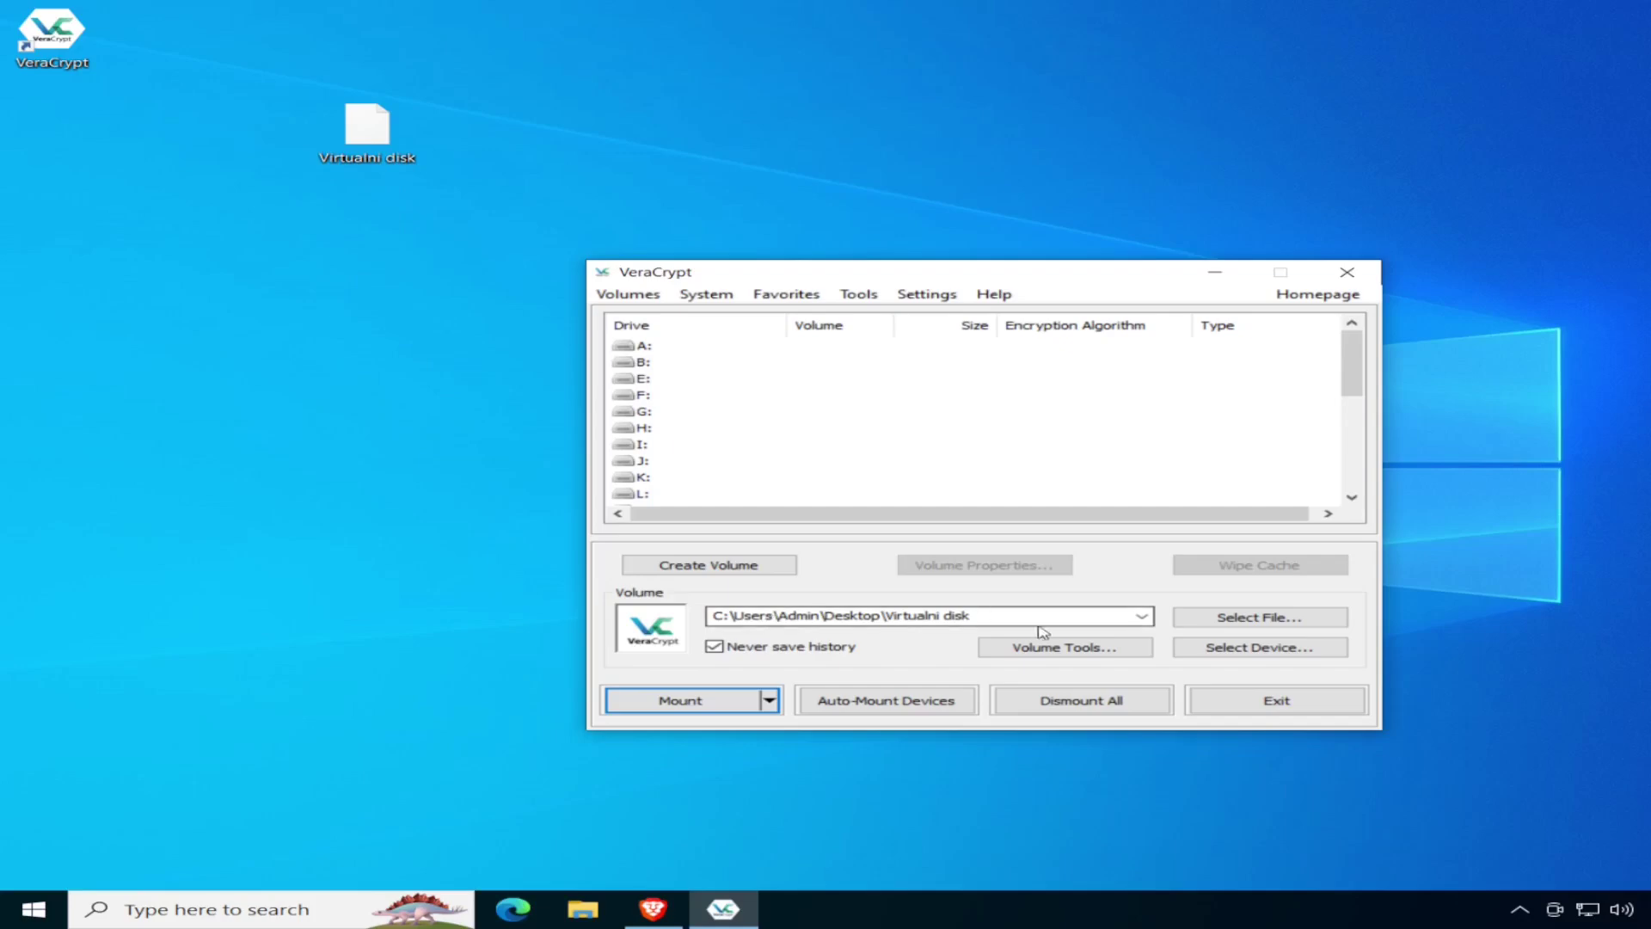
click(1260, 620)
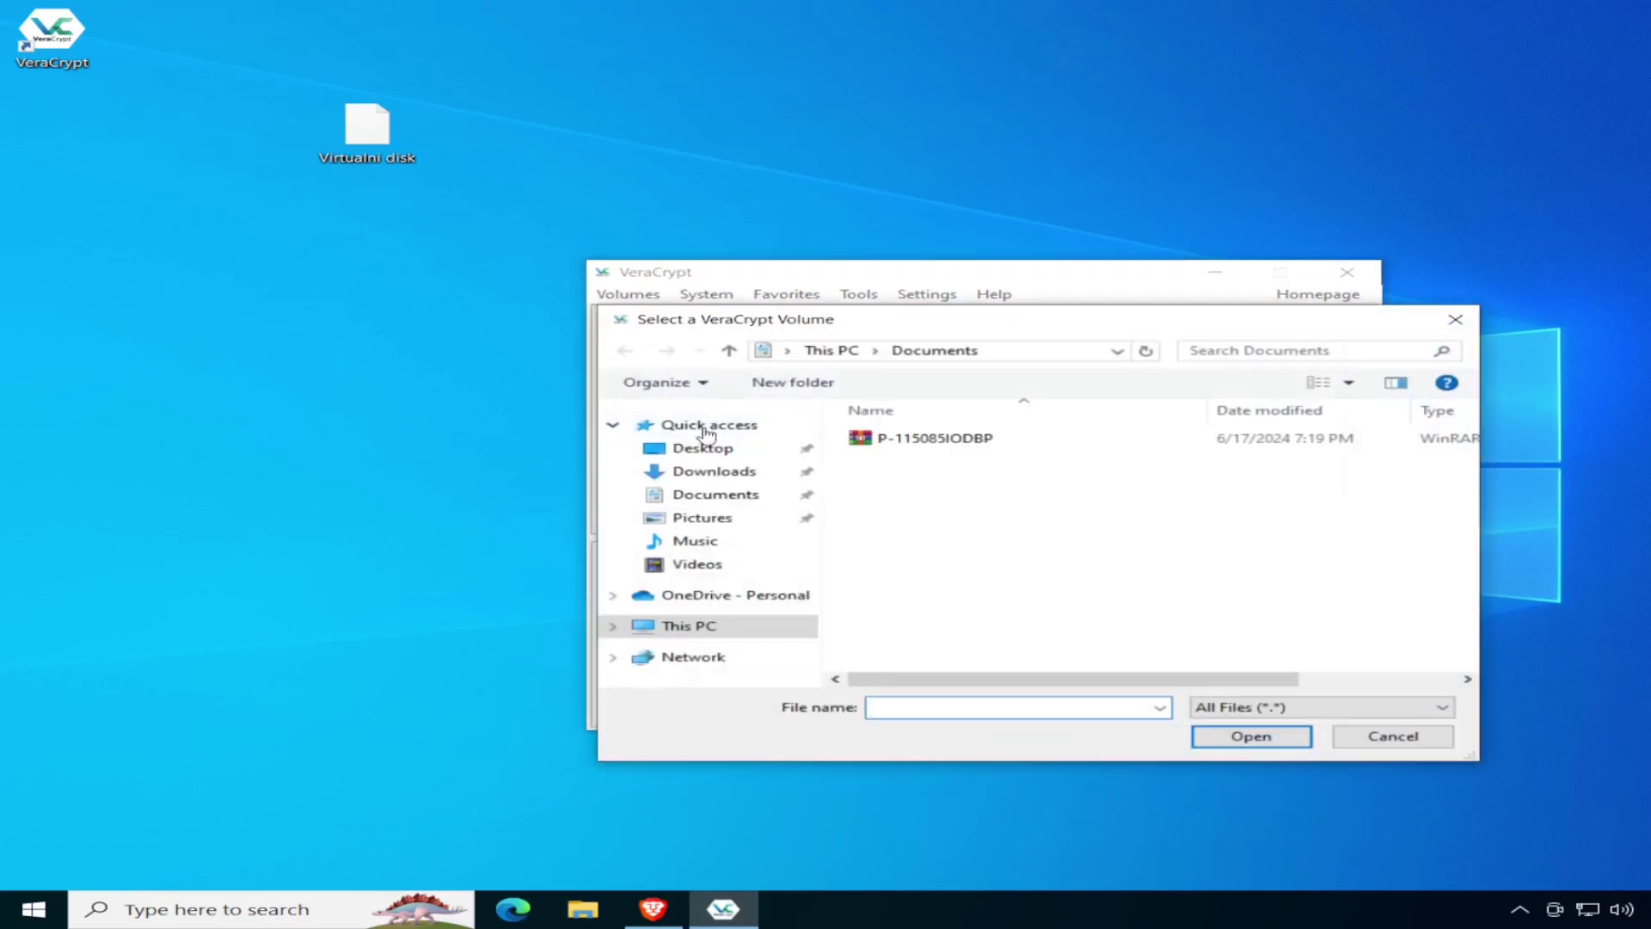
click(704, 448)
click(923, 441)
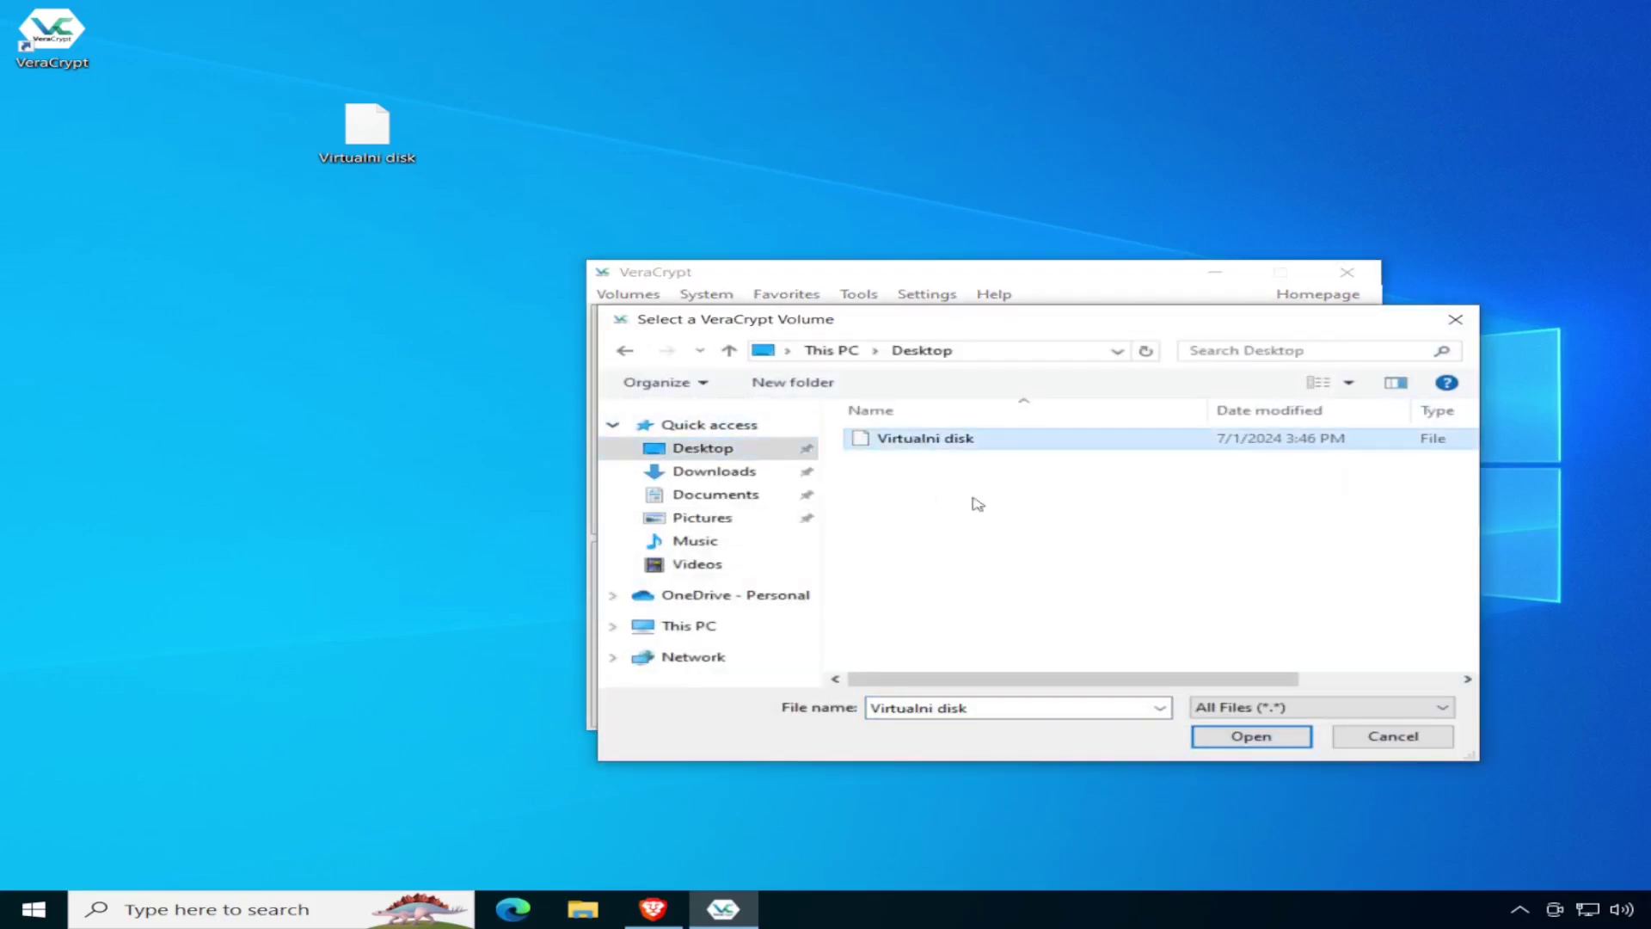
click(1252, 738)
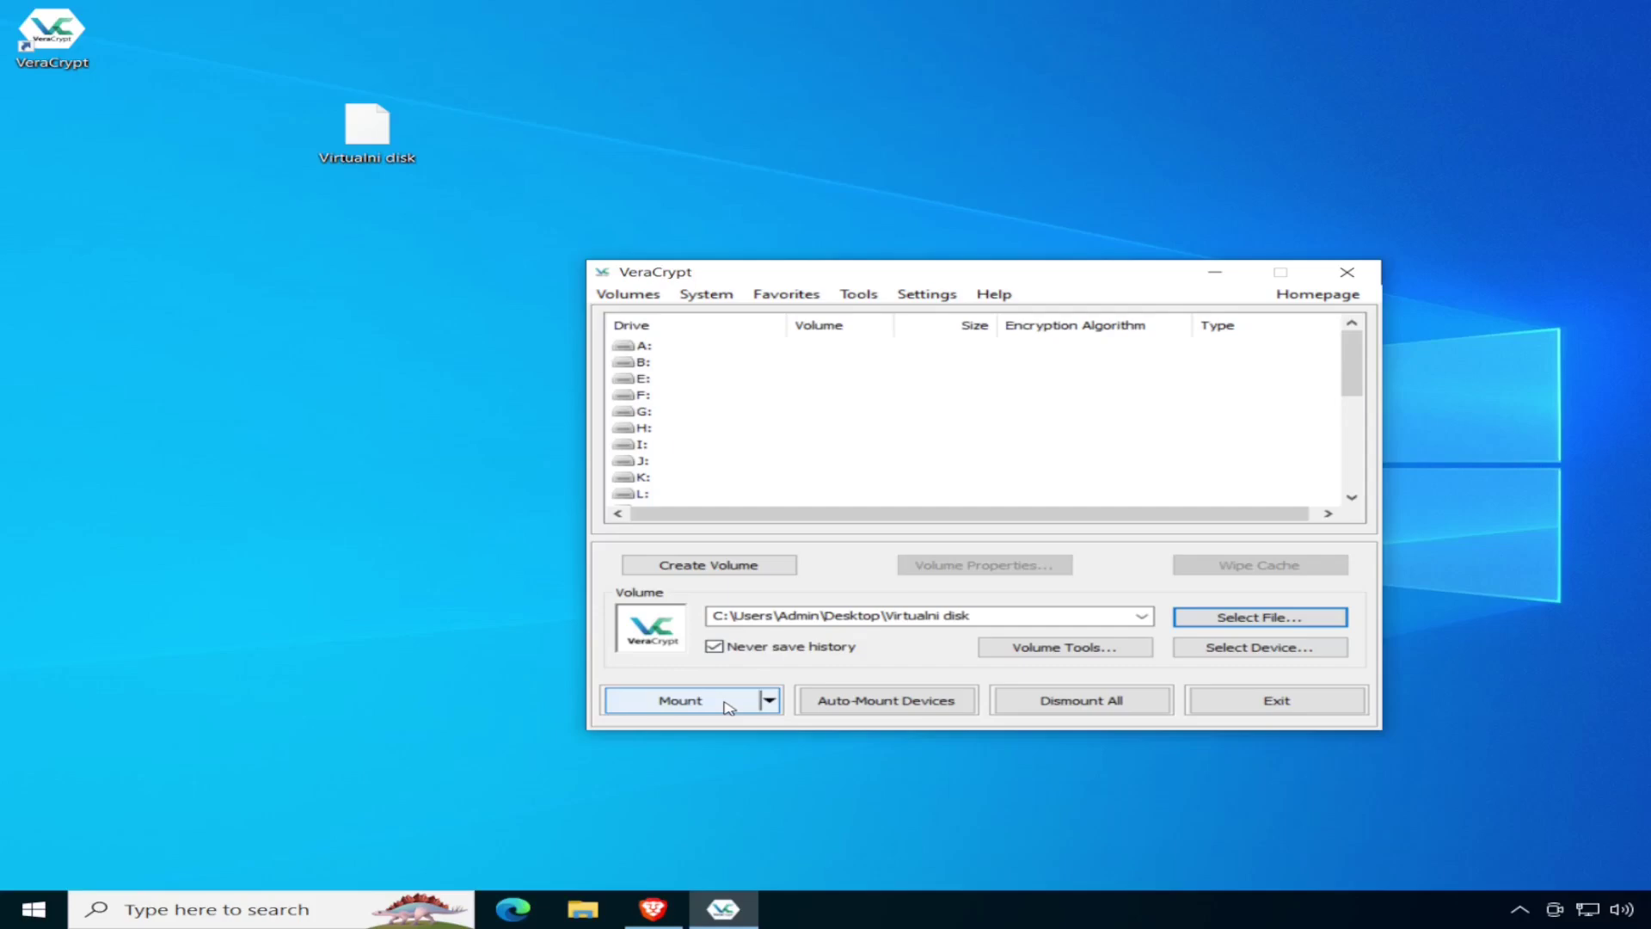
- Try mounting, dismiss the missing drive letter warning, and select drive letter G:
click(727, 704)
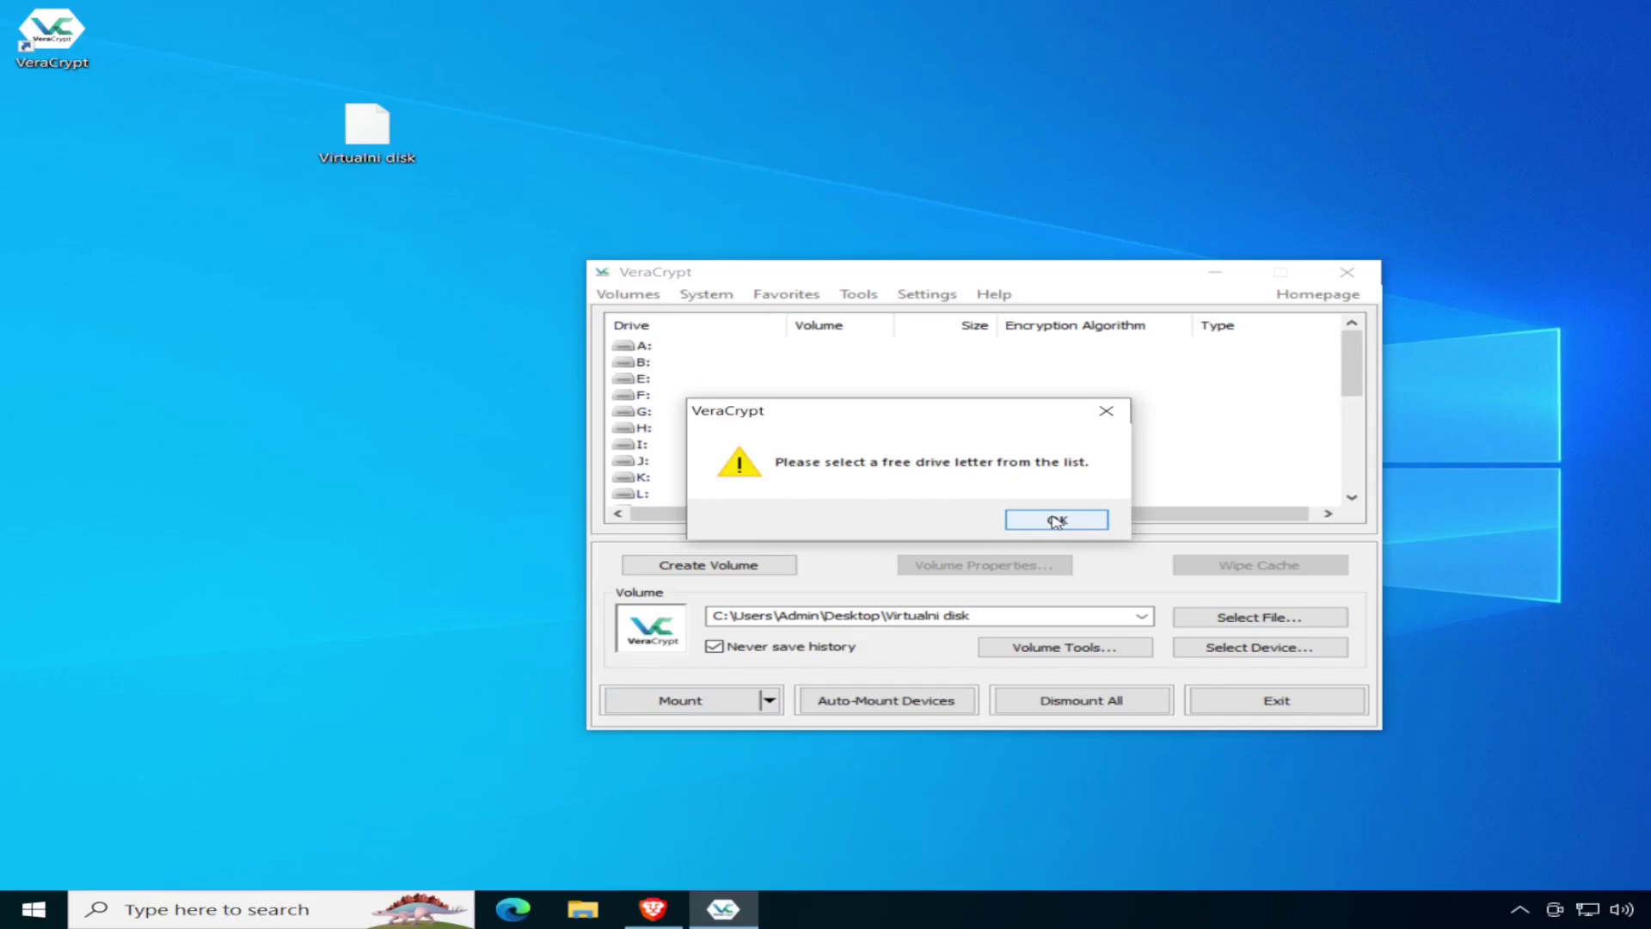
click(1056, 521)
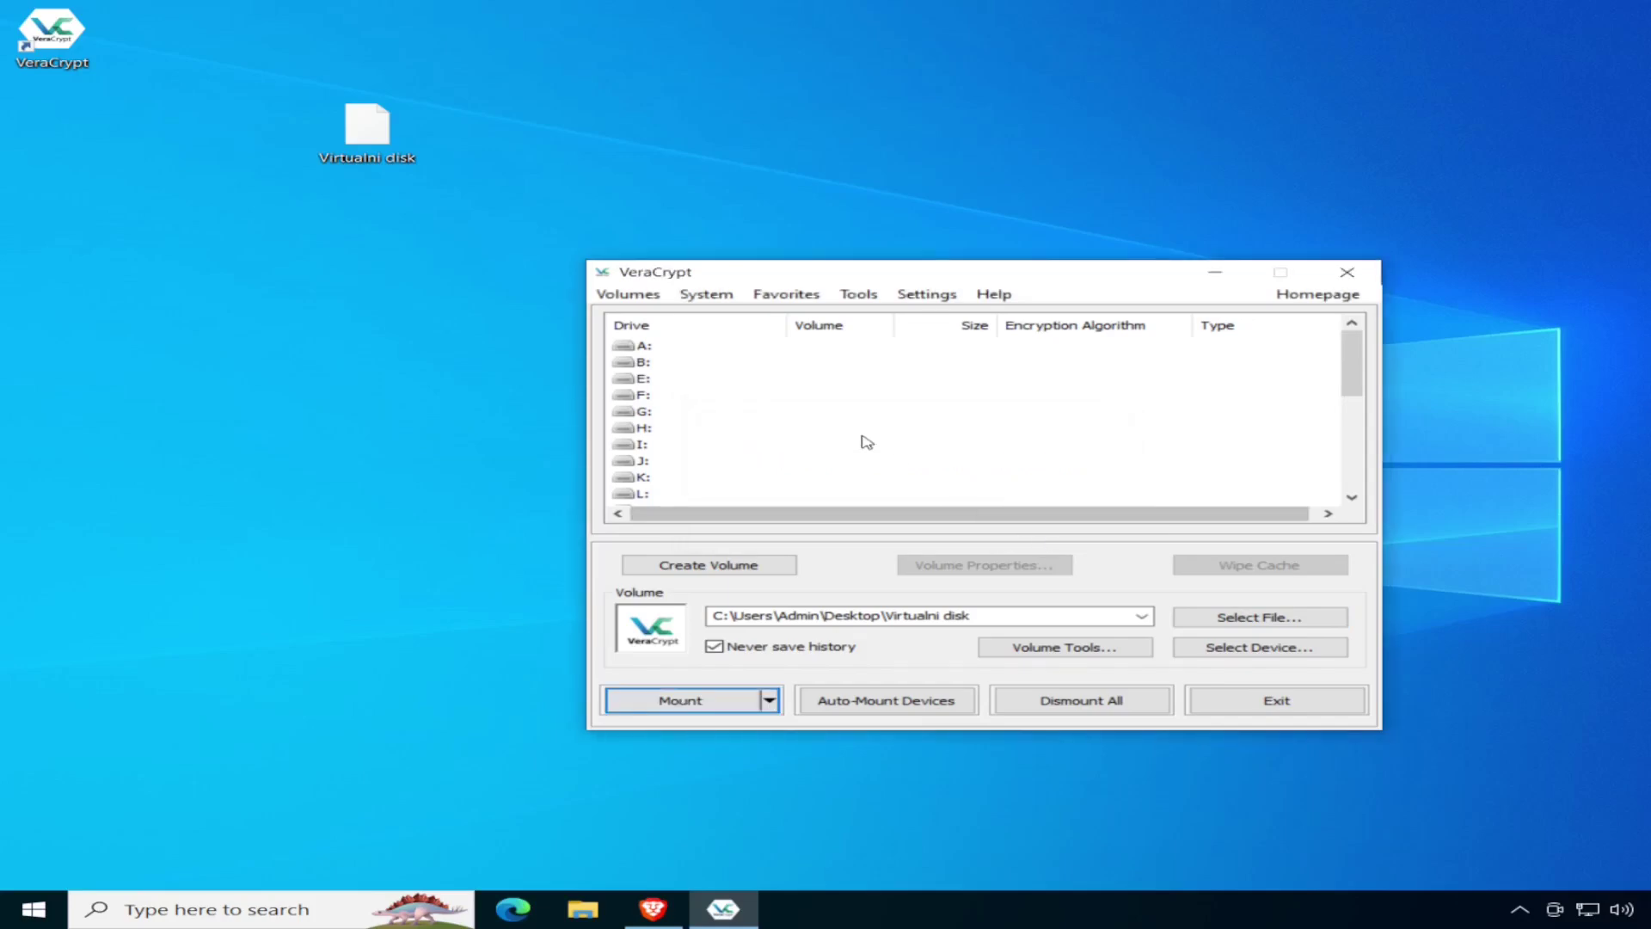
click(652, 413)
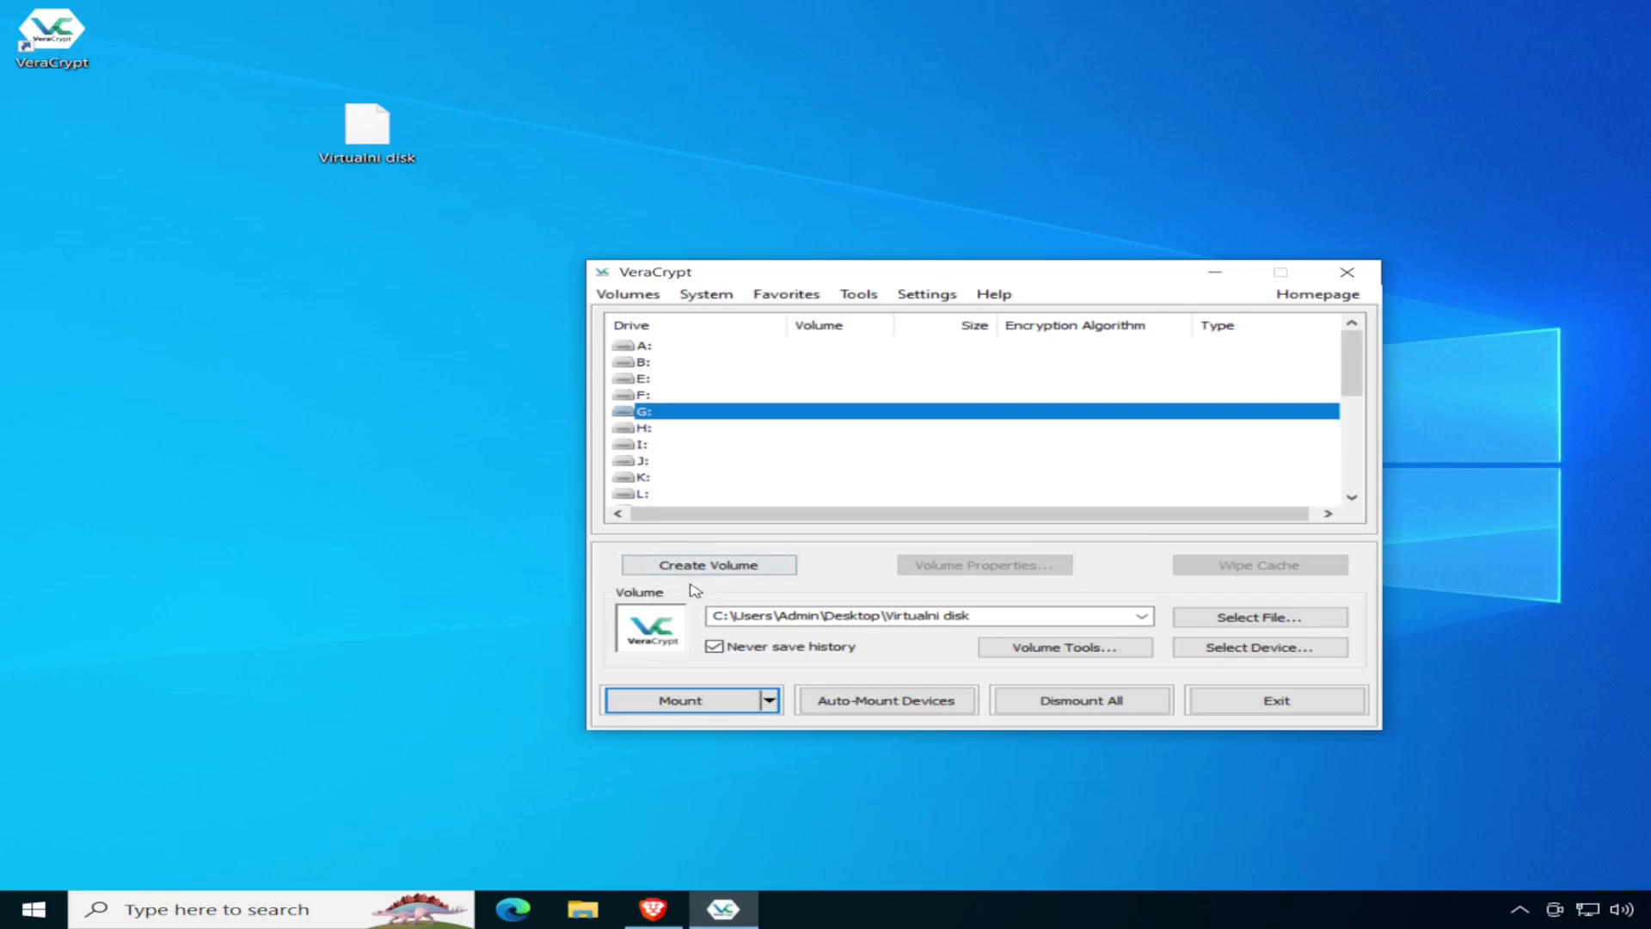
- Mount 'Virtualni disk' on G: by entering its password and PIM
click(719, 708)
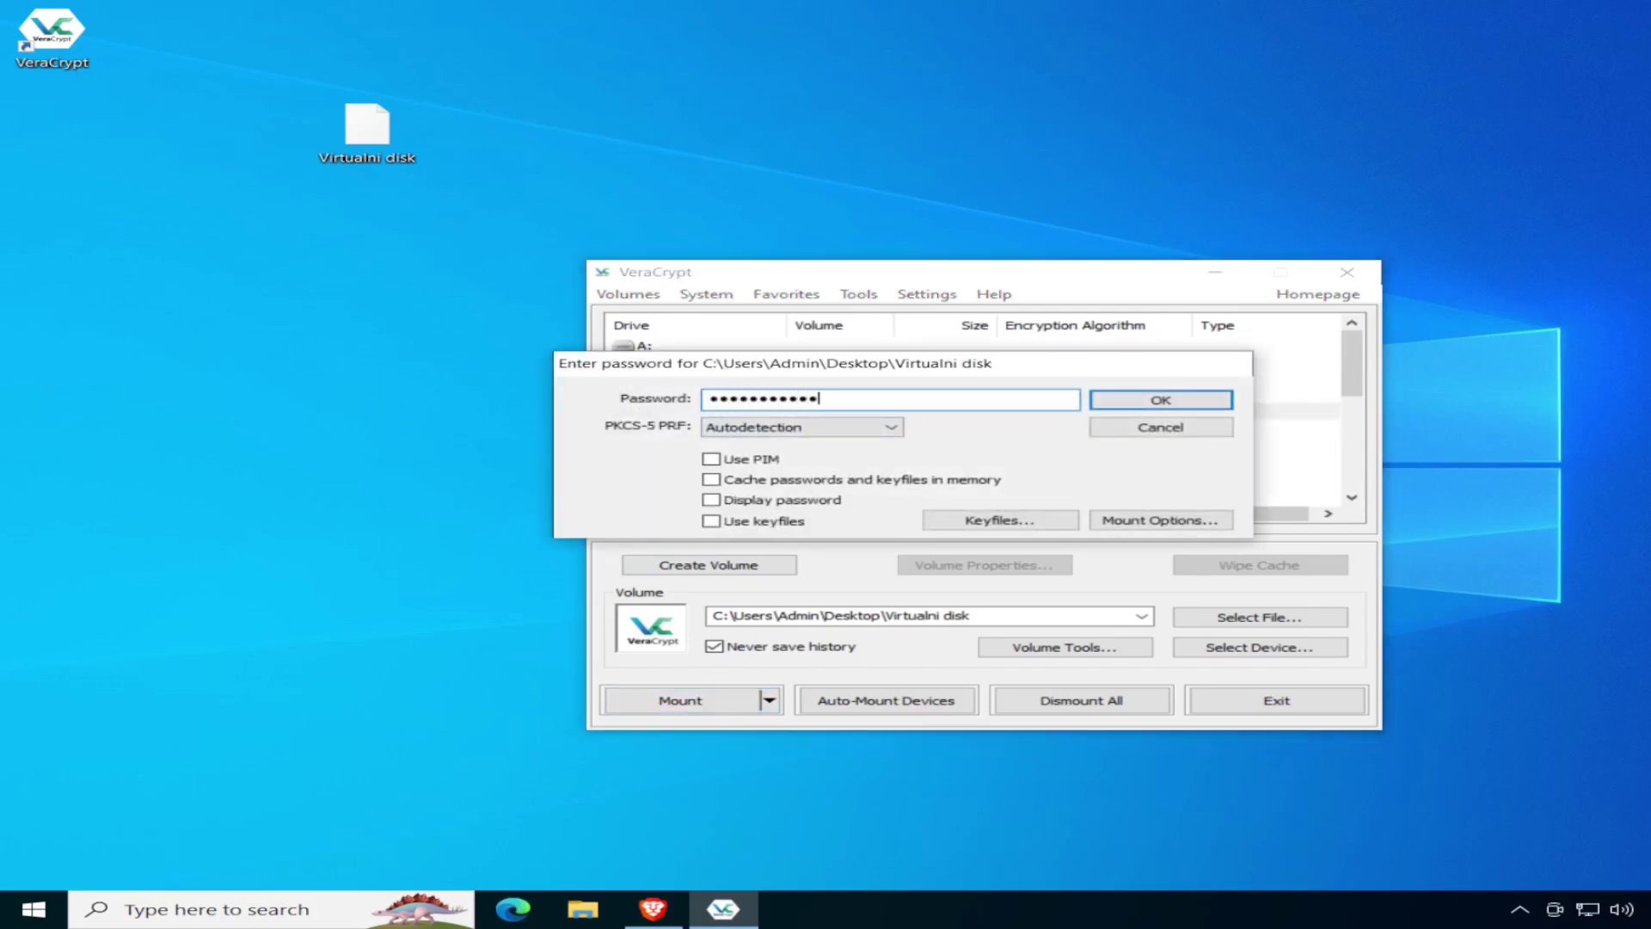
click(710, 458)
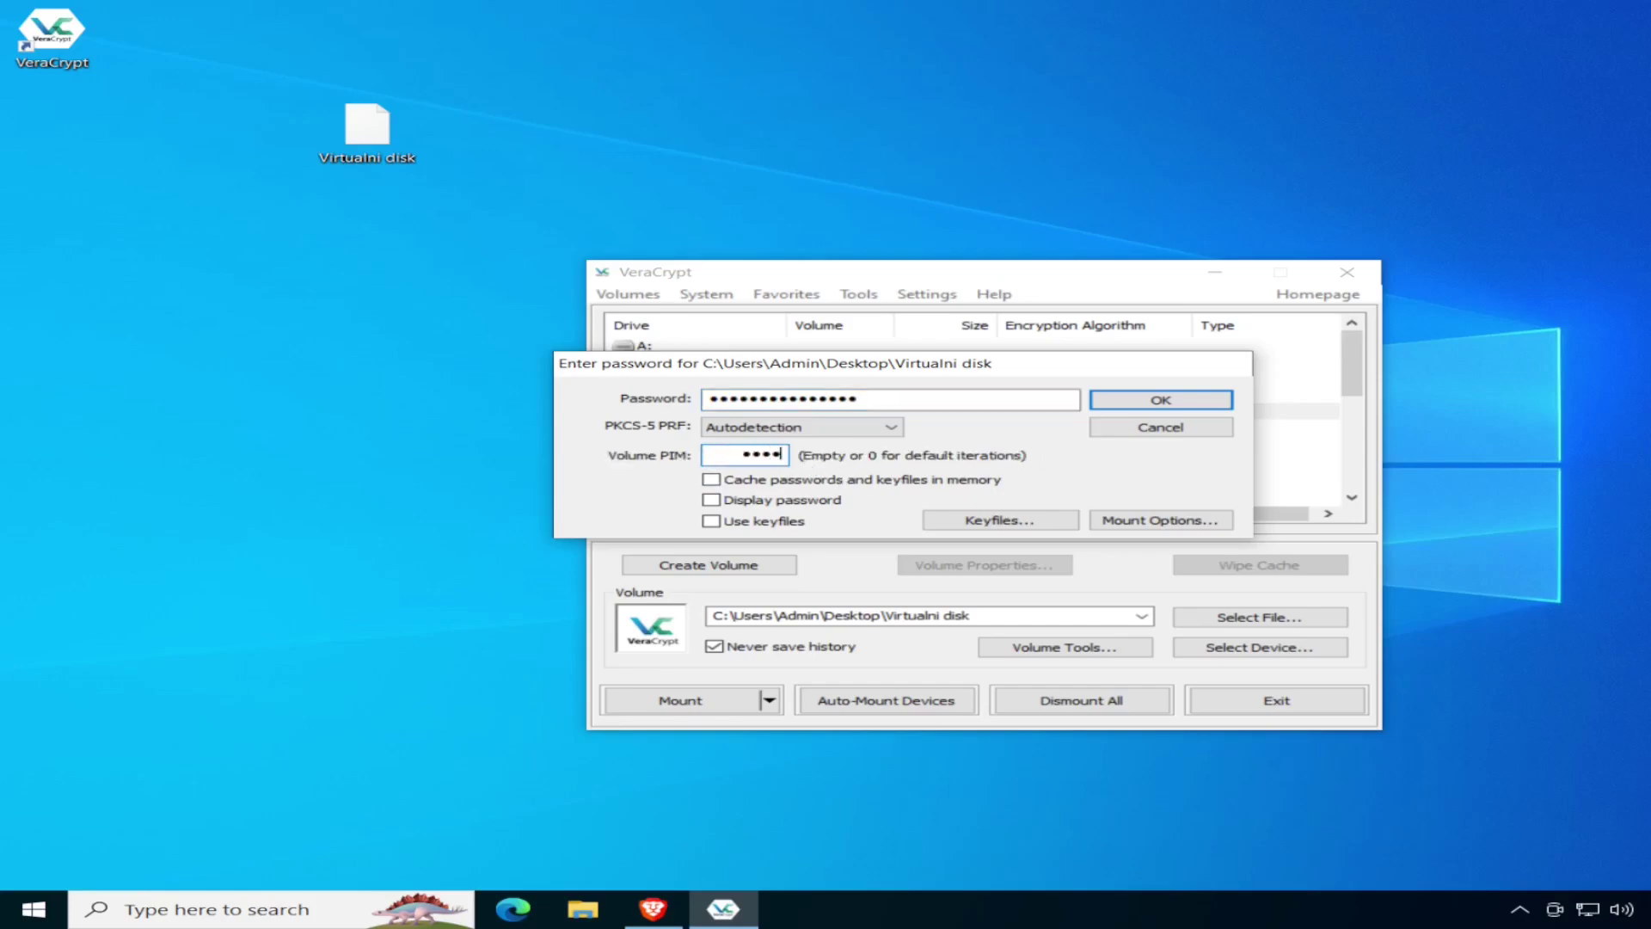
click(1162, 400)
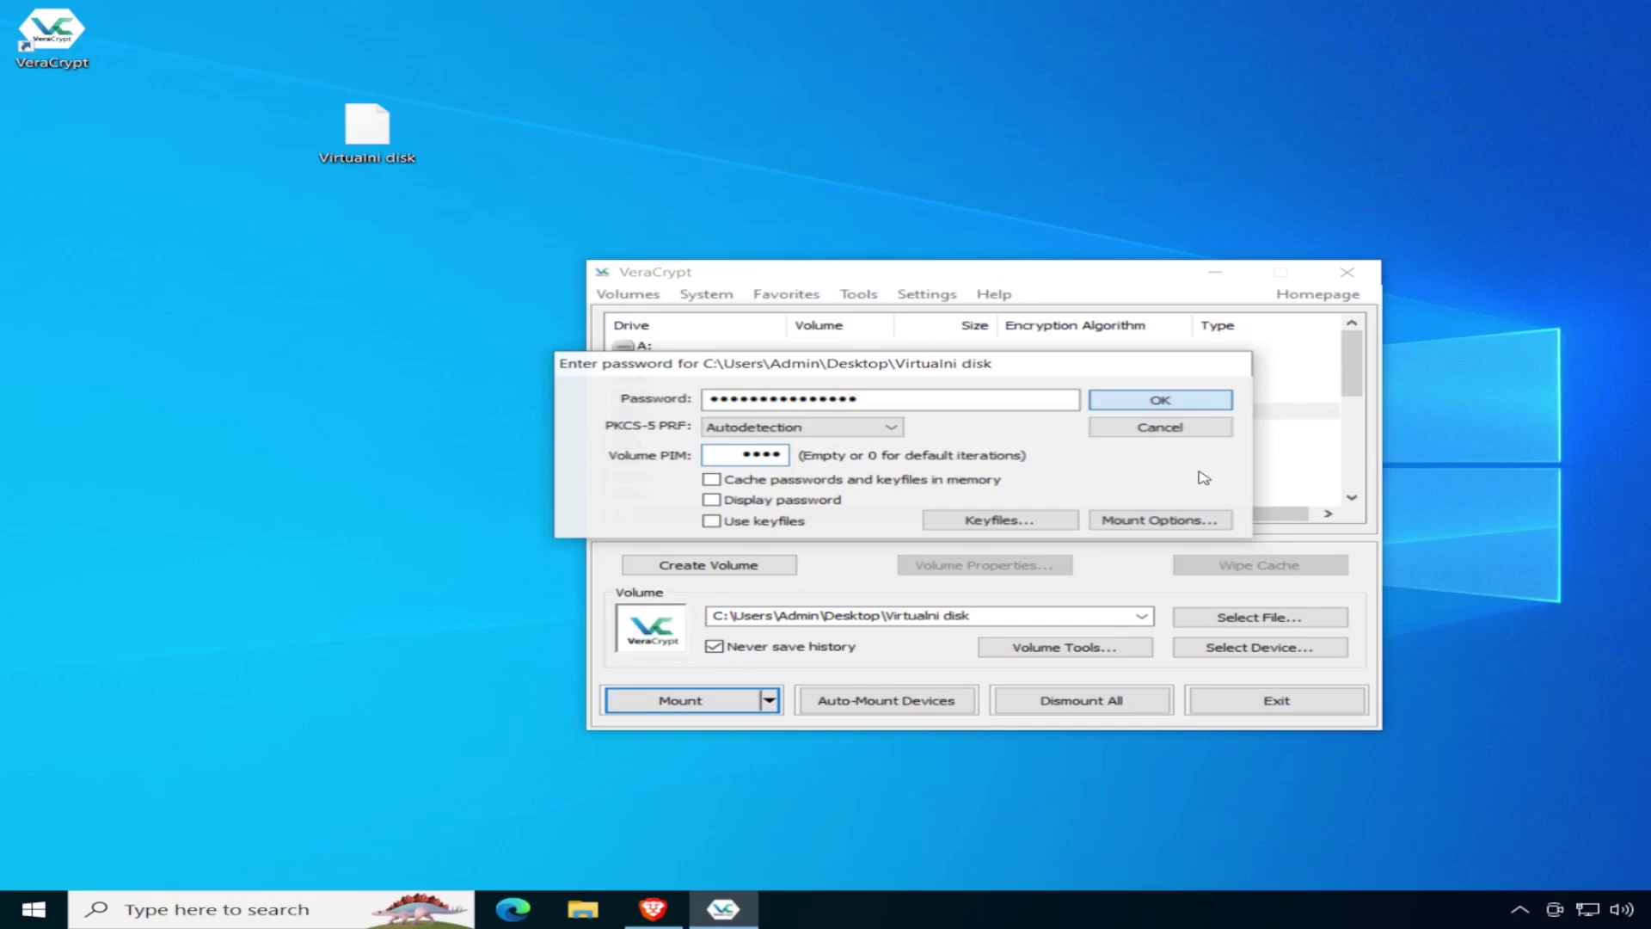
click(1218, 408)
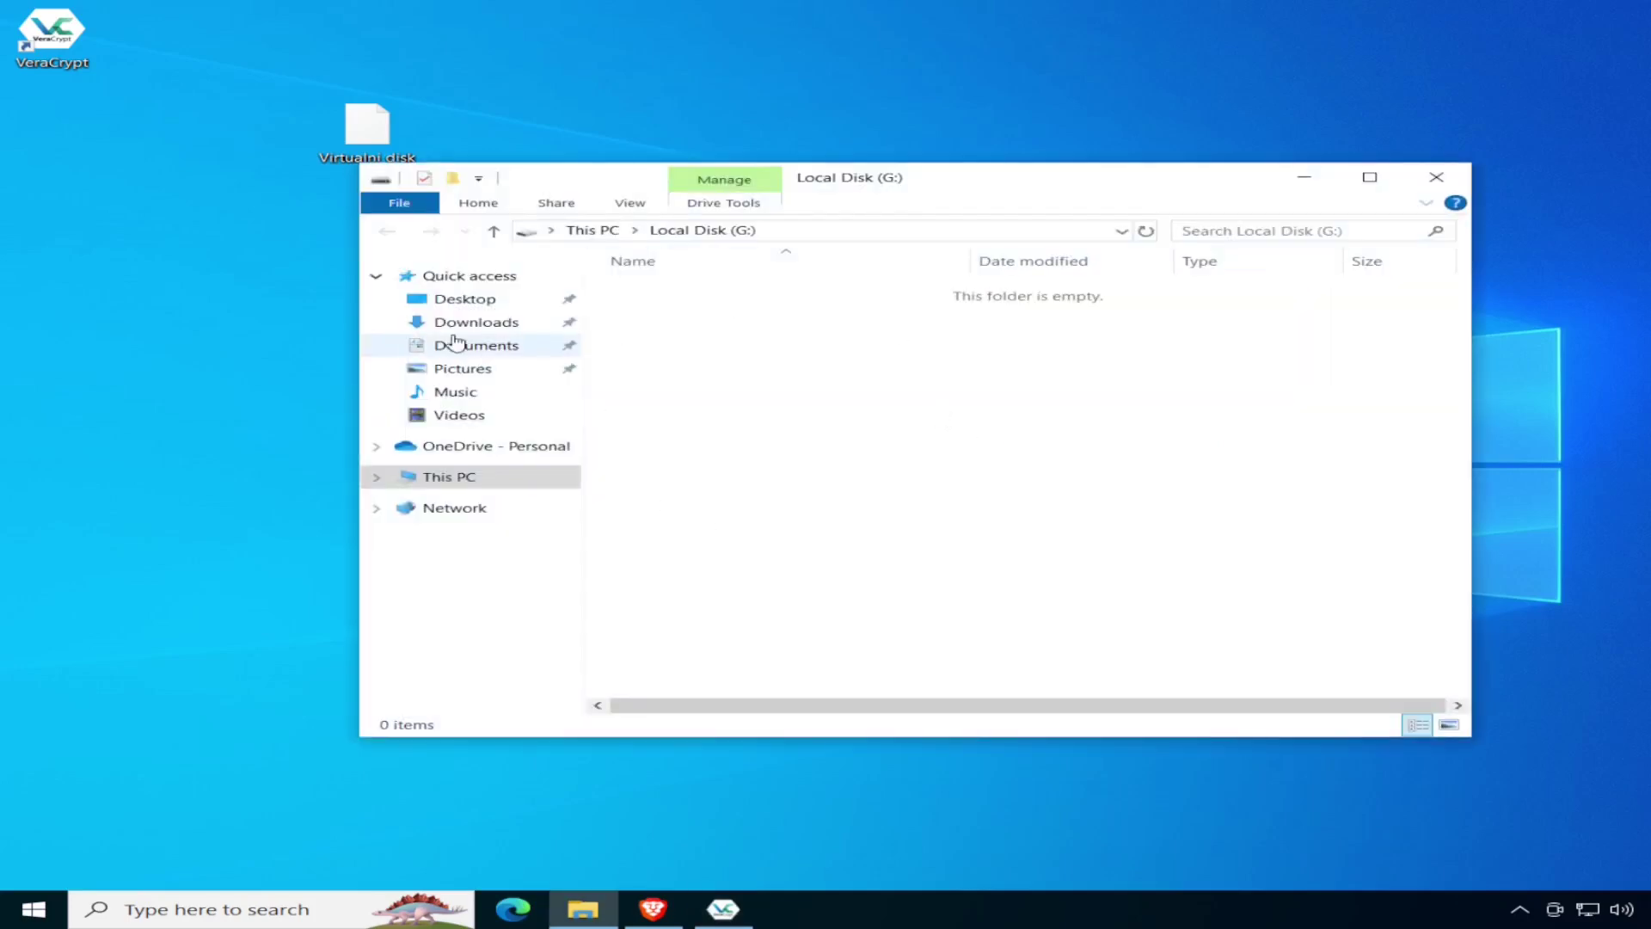
- Copy the three Downloads files: VeraCrypt_Setup_x64_1.26.7, NPE and KVRT
click(466, 322)
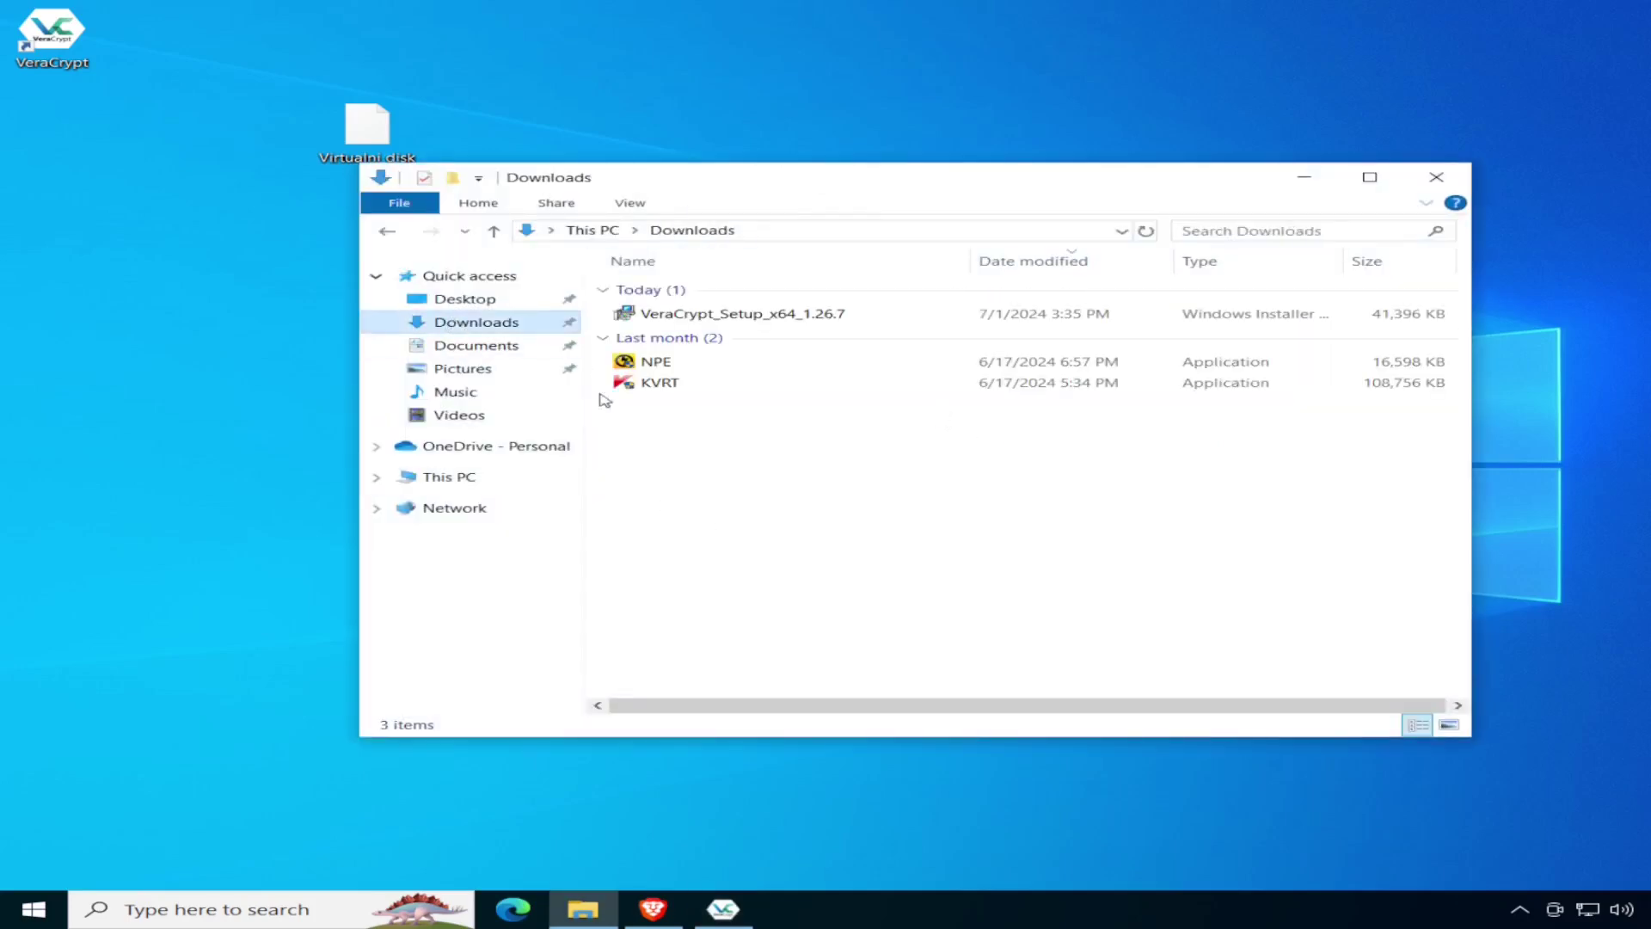
drag(603, 398, 701, 314)
right_click(702, 313)
click(792, 523)
- Paste the three copied files into the encrypted Local Disk (G:)
key(alt+Left)
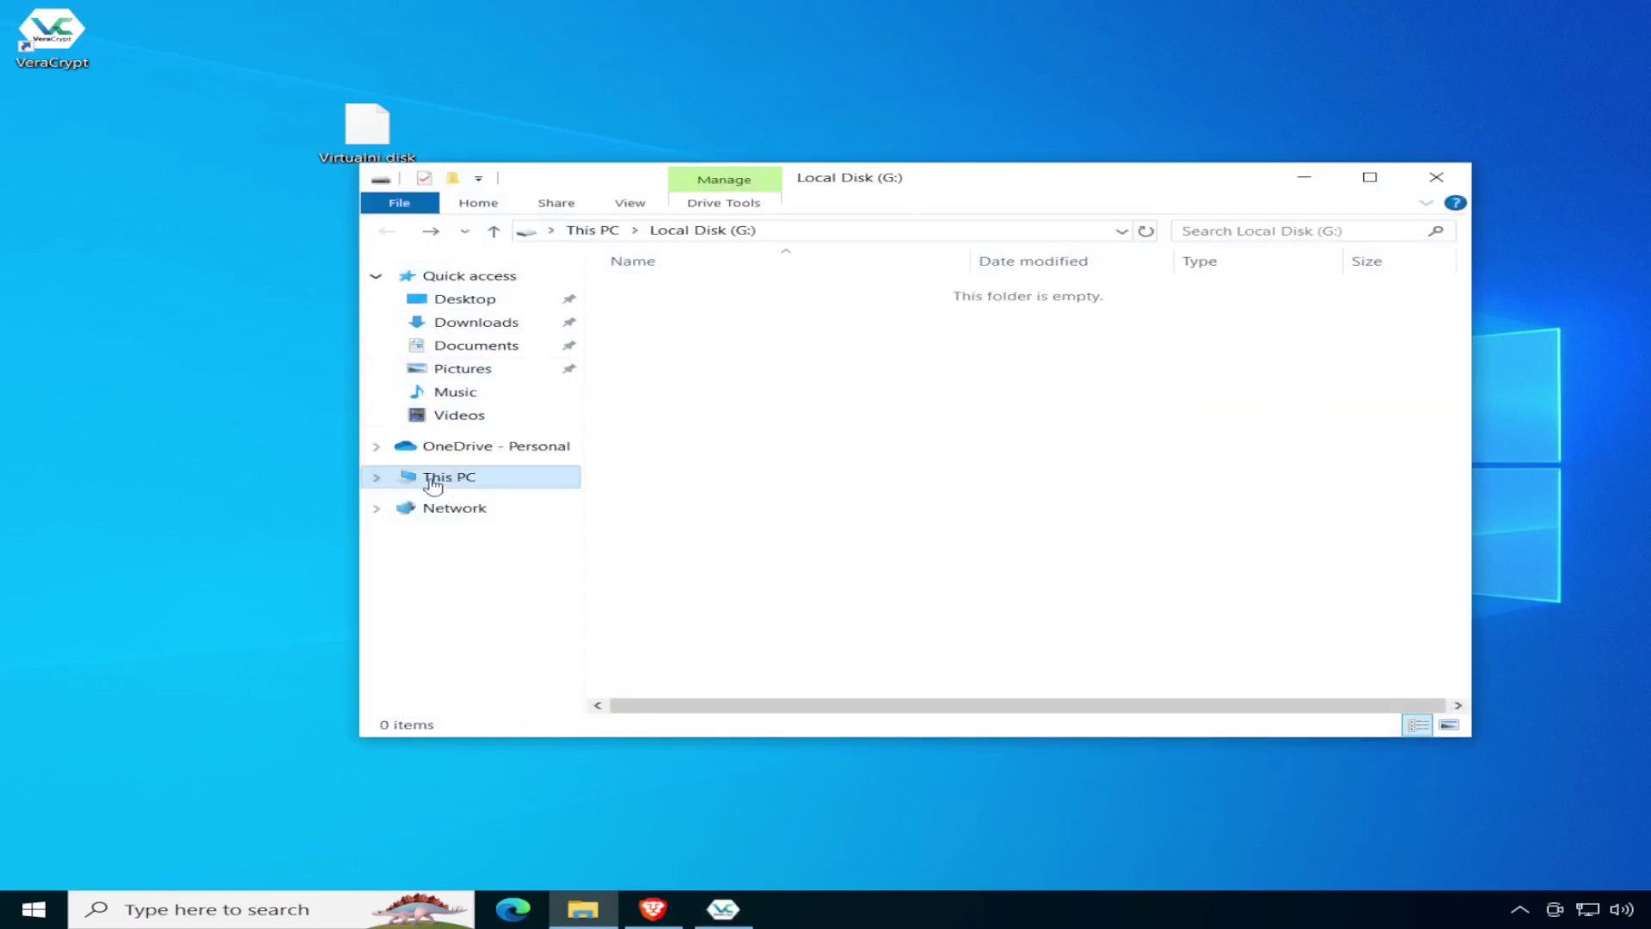
drag(941, 184, 960, 479)
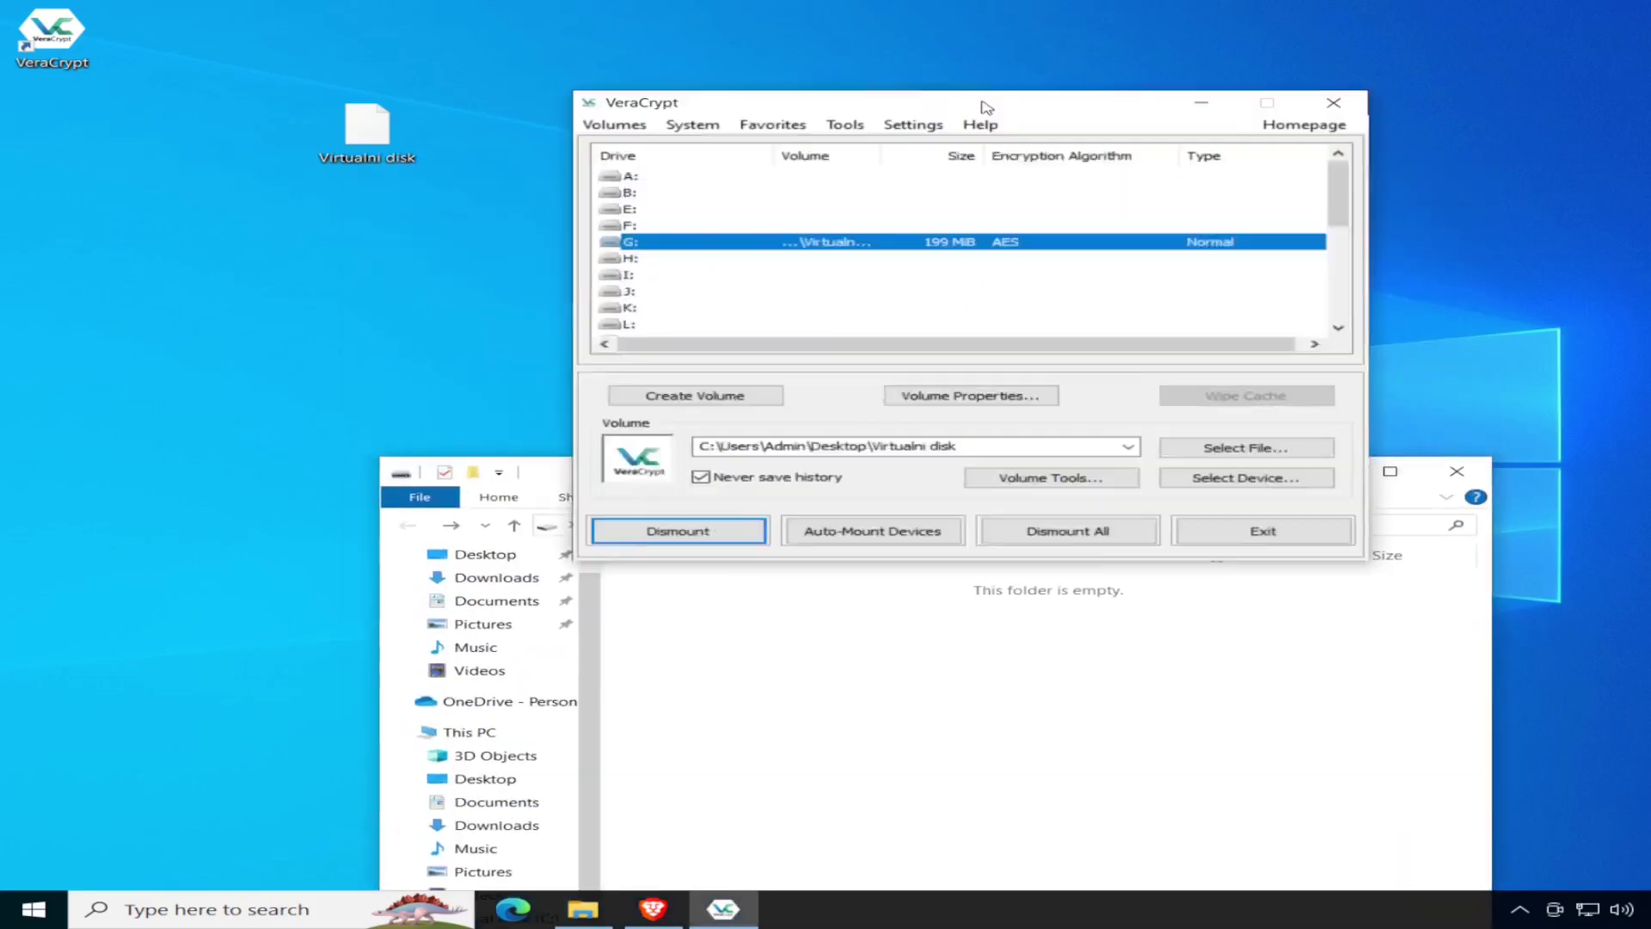
drag(1266, 490, 1254, 262)
right_click(780, 441)
click(852, 579)
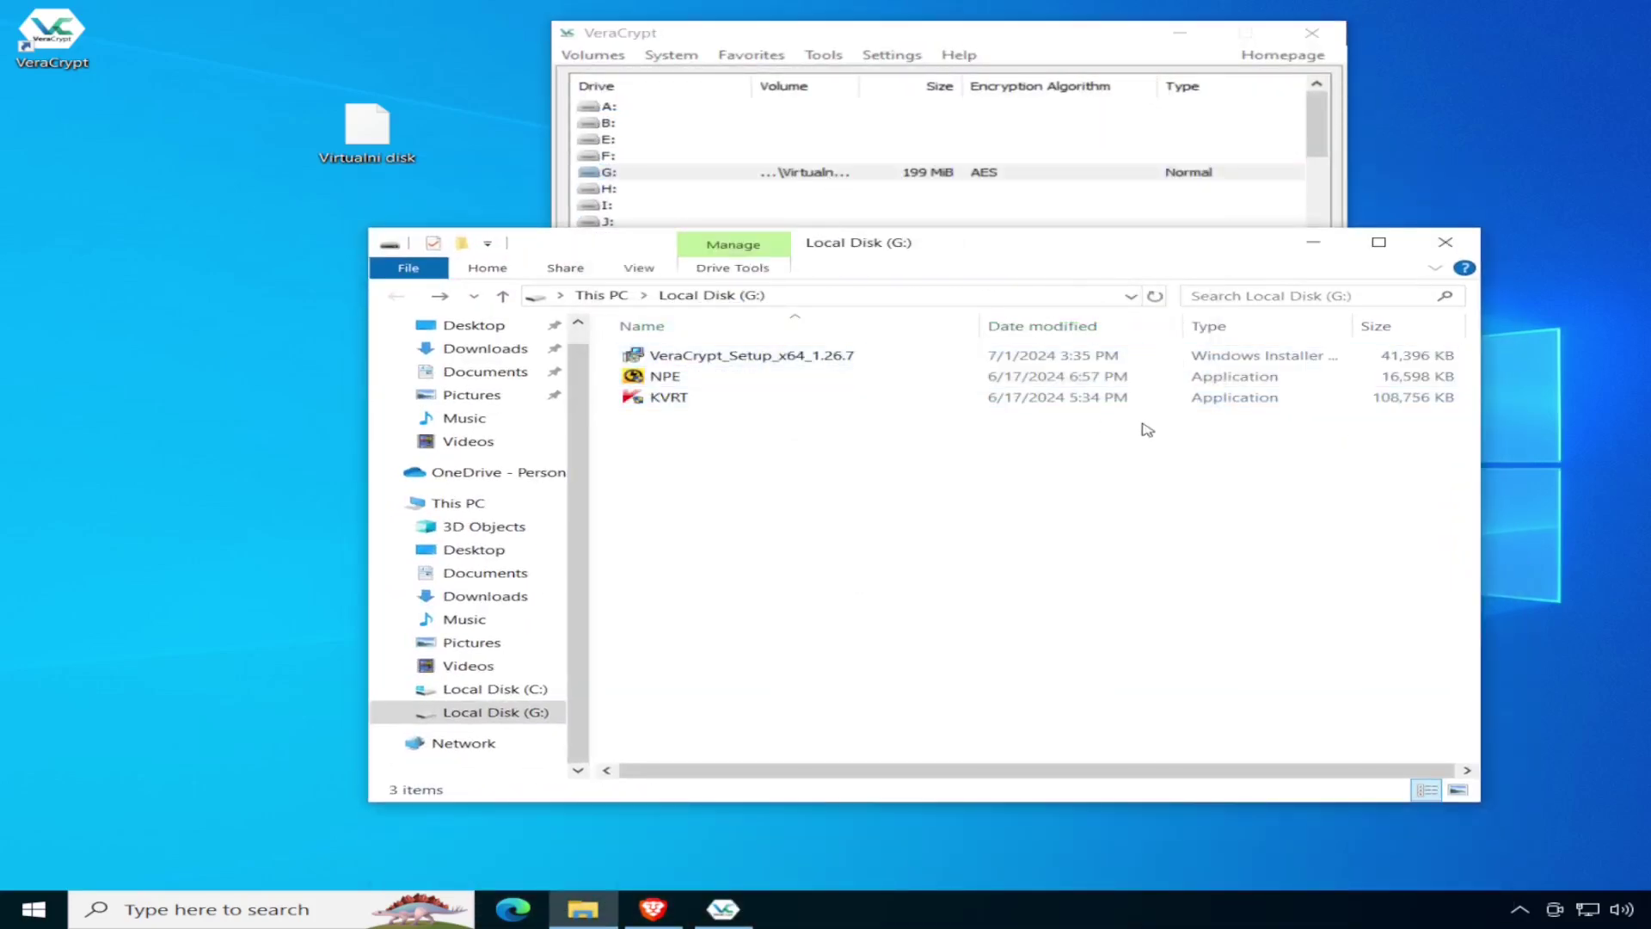
click(841, 39)
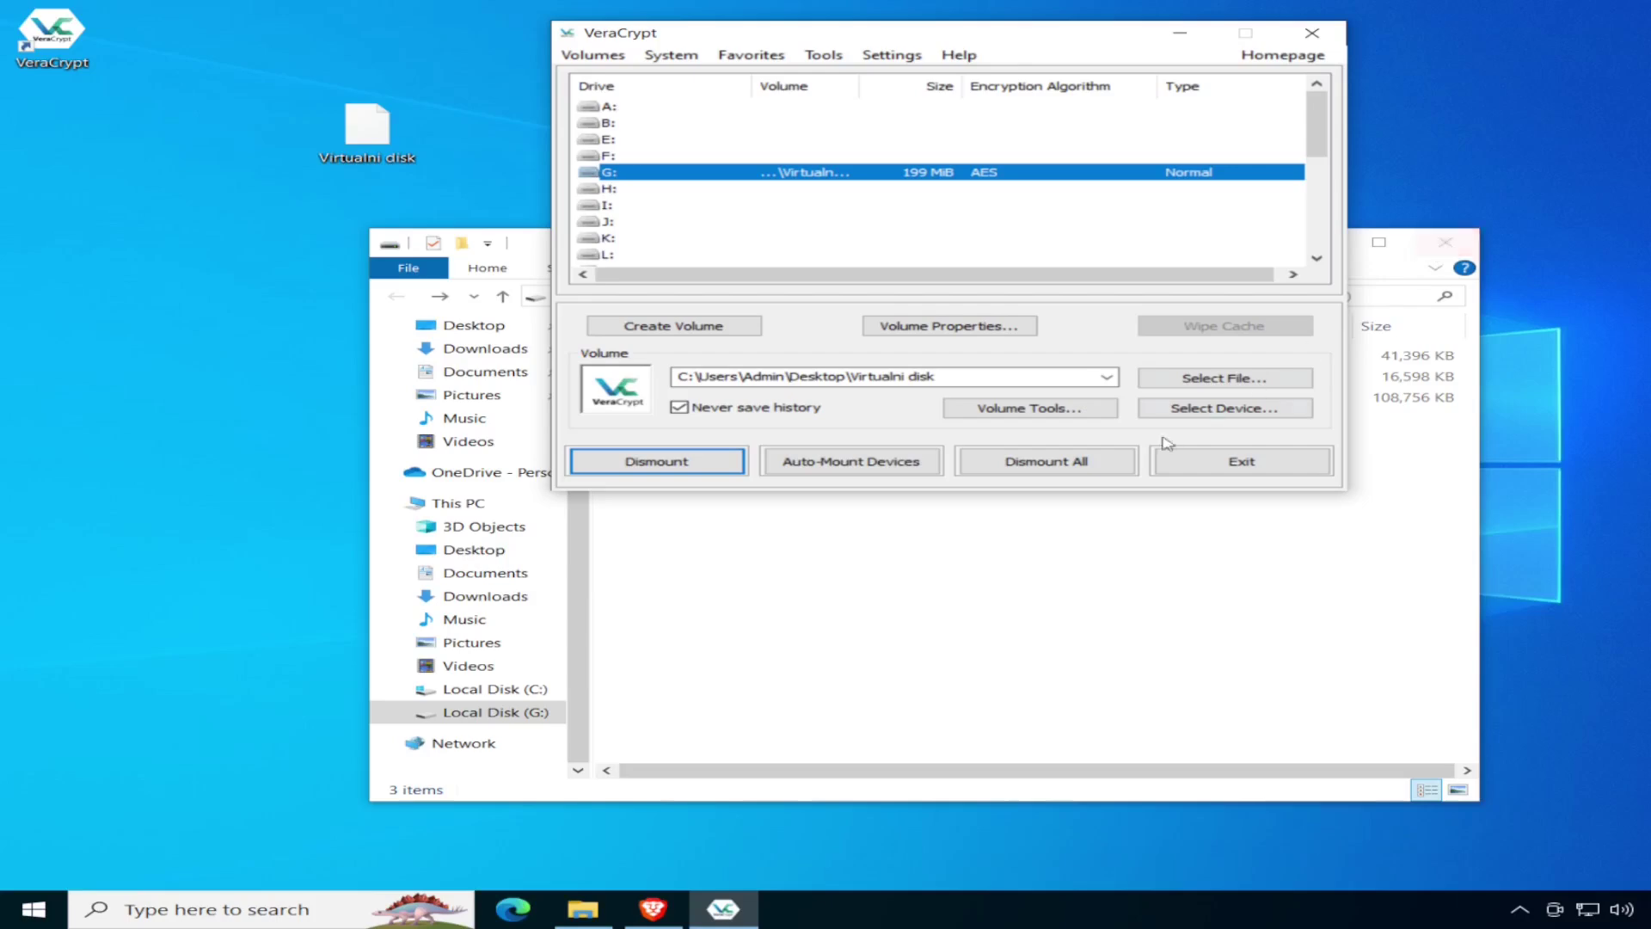
- Use Dismount All in VeraCrypt to dismount the G: container
click(1032, 467)
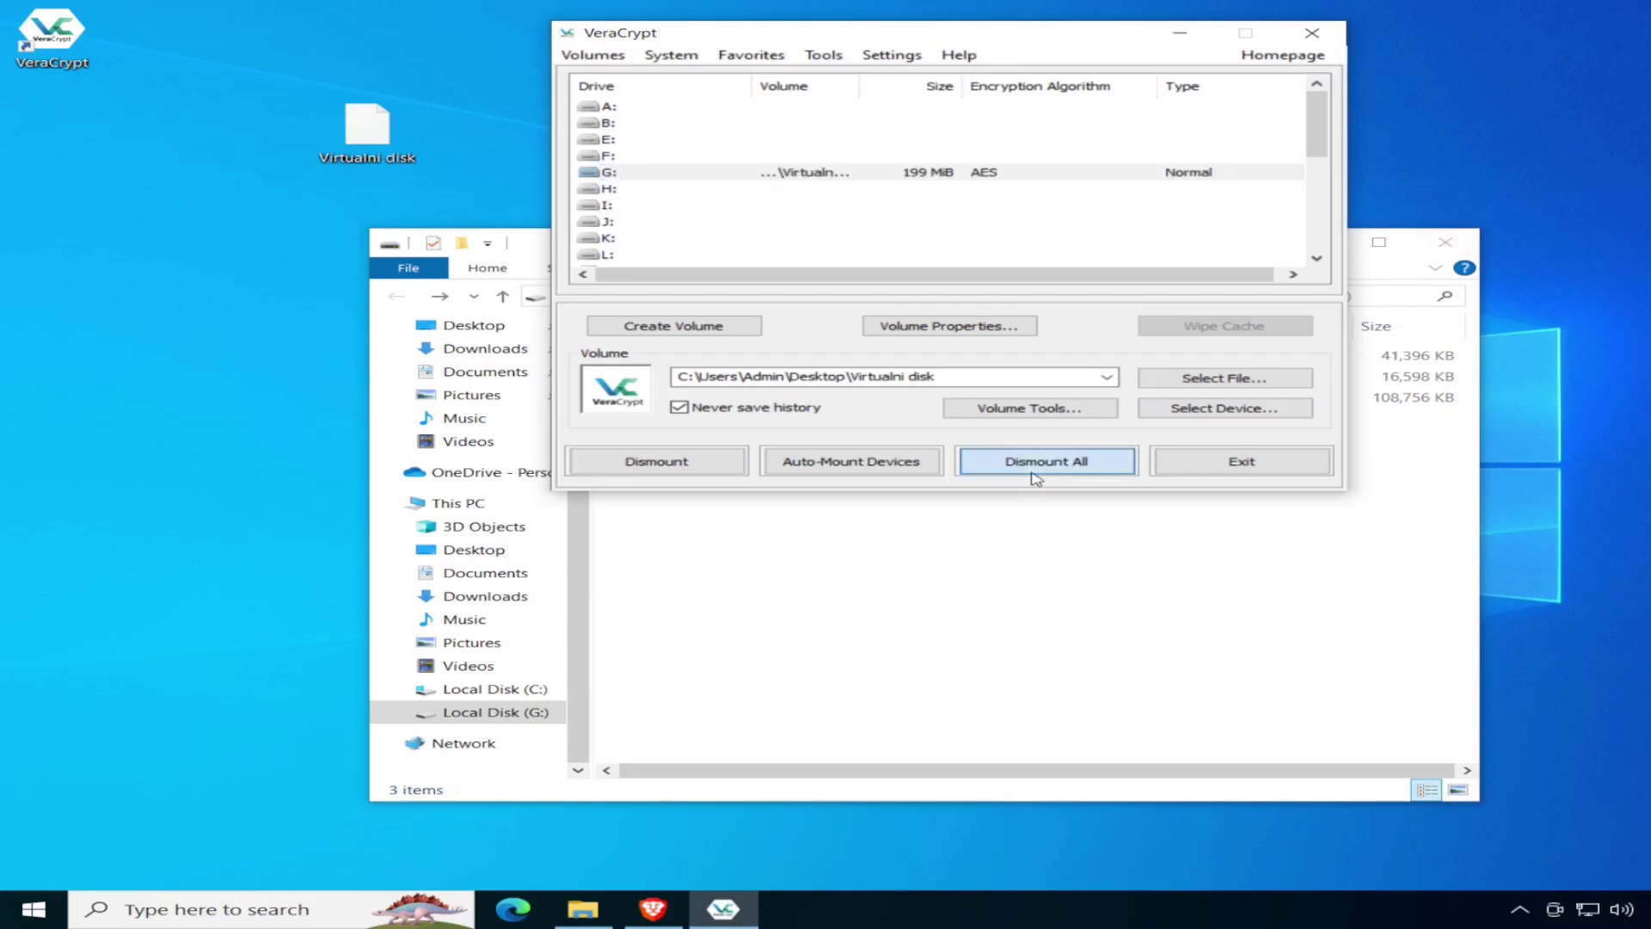